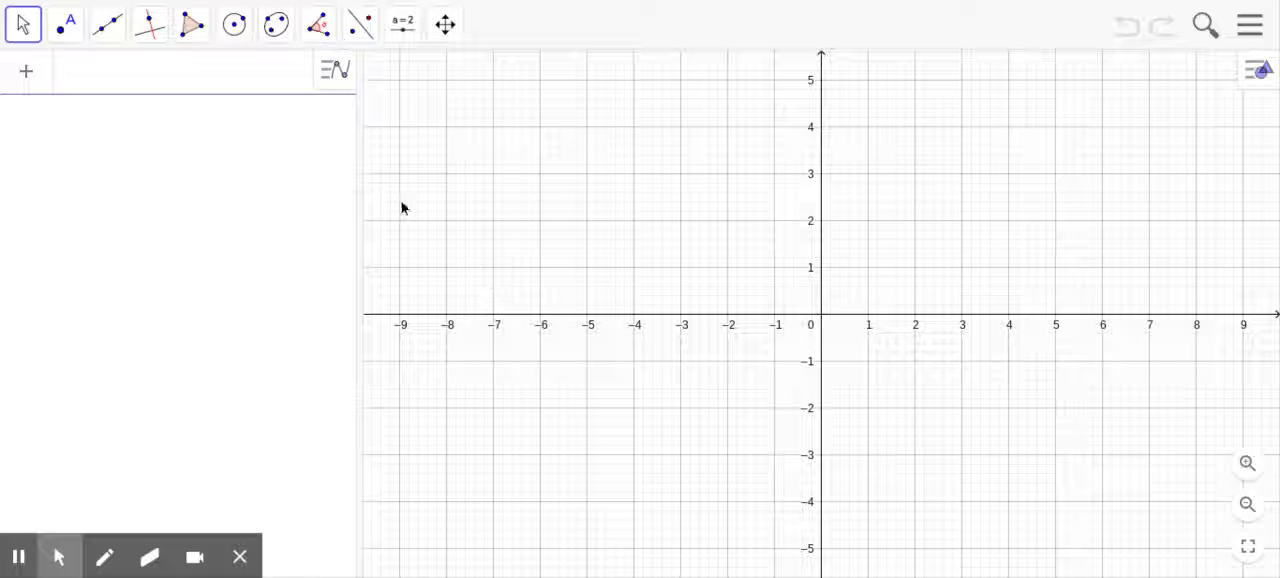
# Step: Collapse the algebra view and add a 3D Graphics view beside the 2D graph, widening it to nearly half the workspace
pyautogui.moveTo(358, 210); pyautogui.dragTo(29, 228)
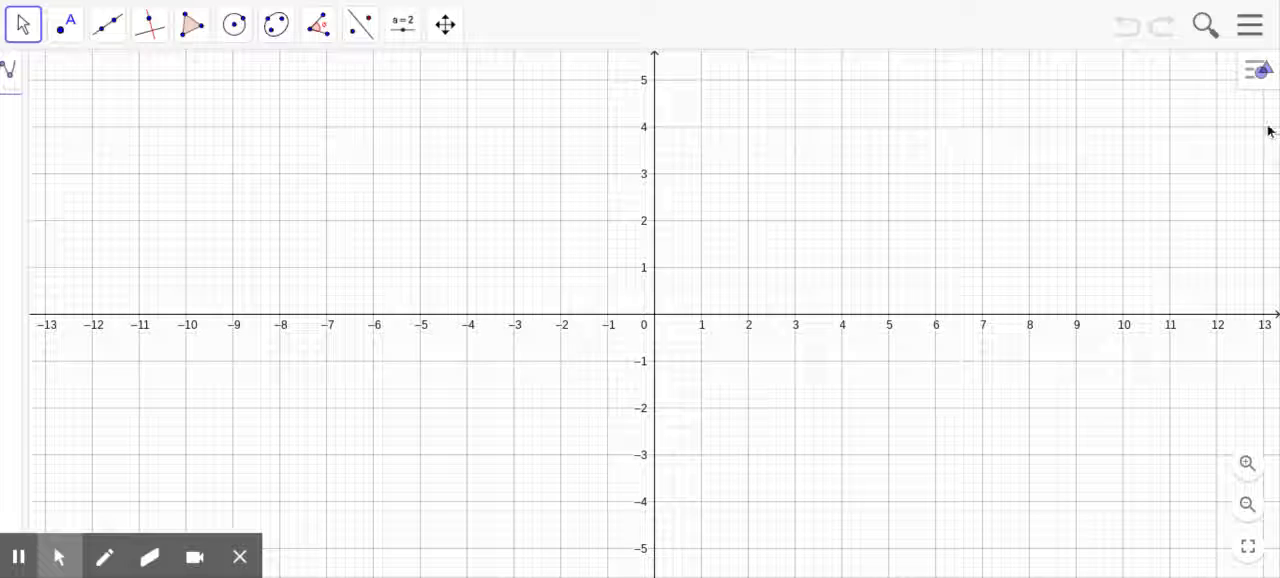
pyautogui.click(1260, 70)
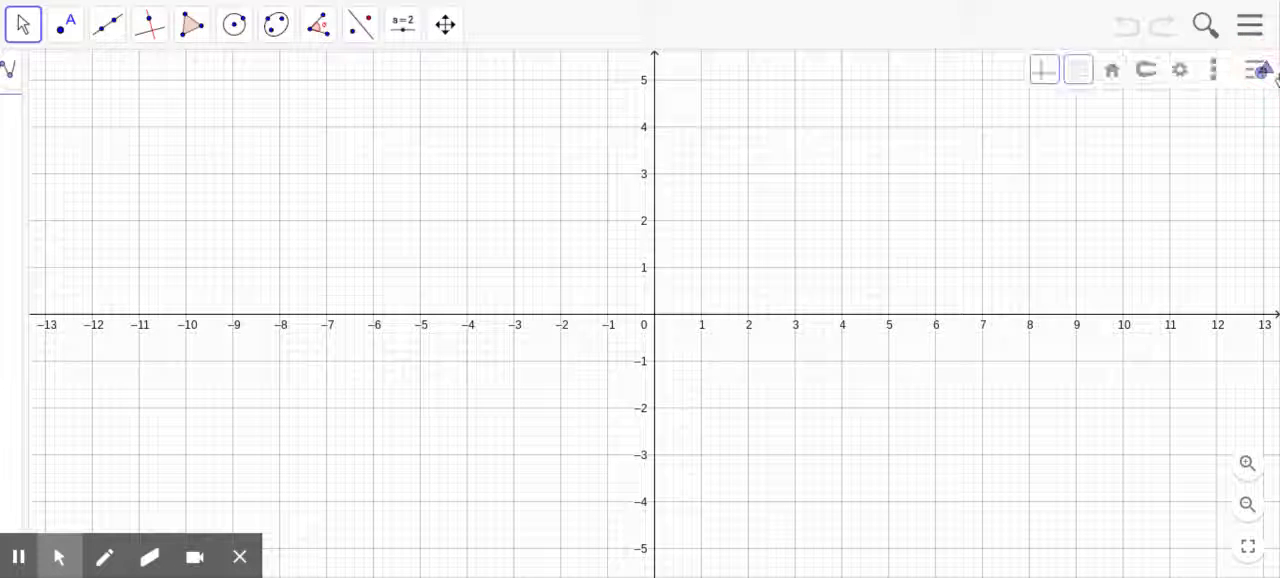
pyautogui.click(1213, 72)
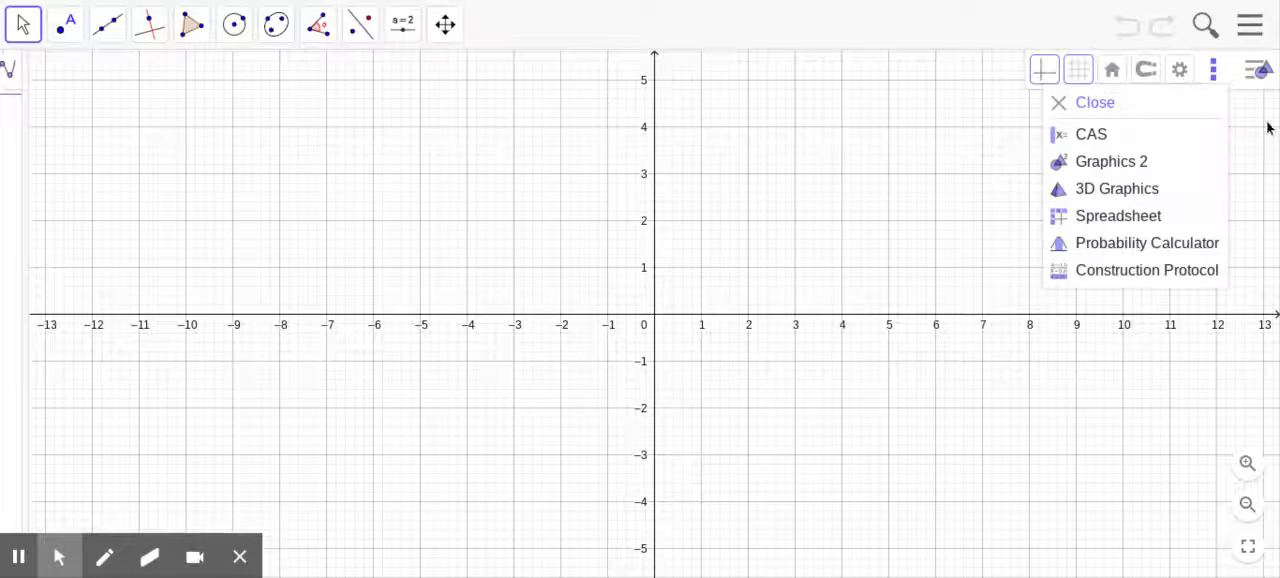
pyautogui.click(1131, 191)
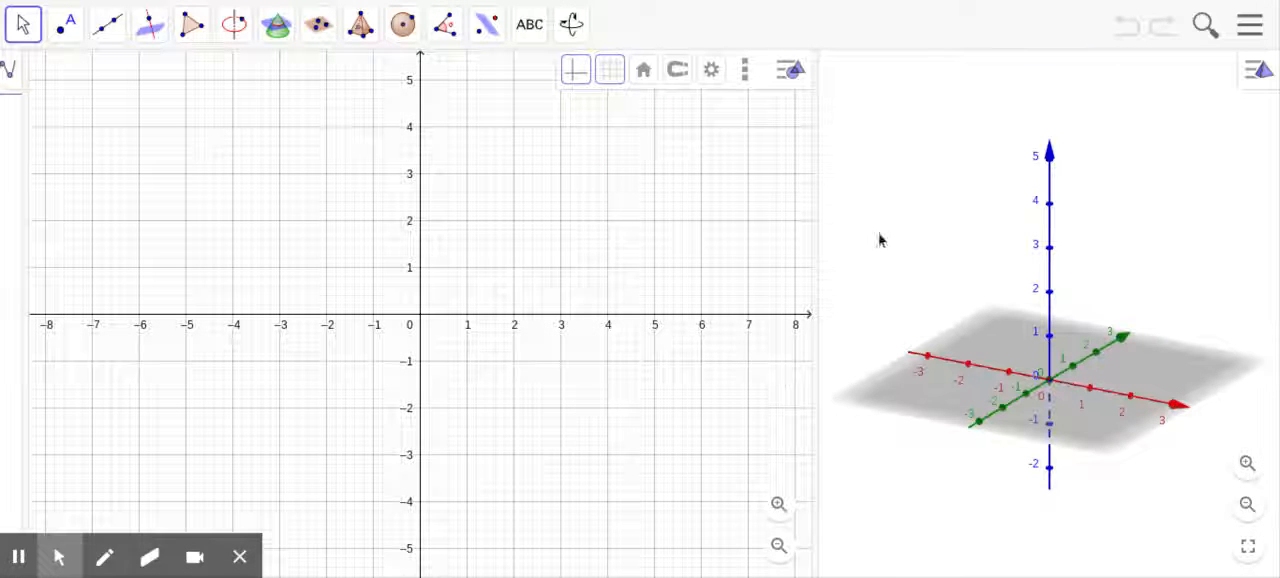
pyautogui.moveTo(810, 258); pyautogui.dragTo(718, 271)
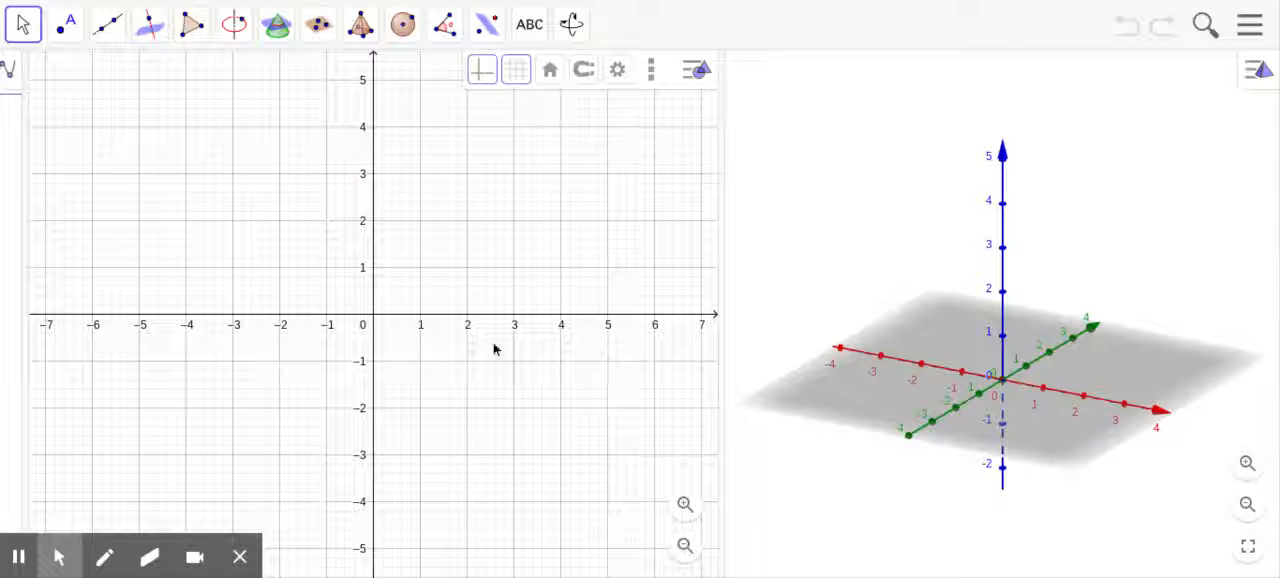
# Step: Draw a rectangular polygon in the 2D graph with vertices (0, 2), (3, 2), (3, 0) and (0, 0)
pyautogui.click(195, 27)
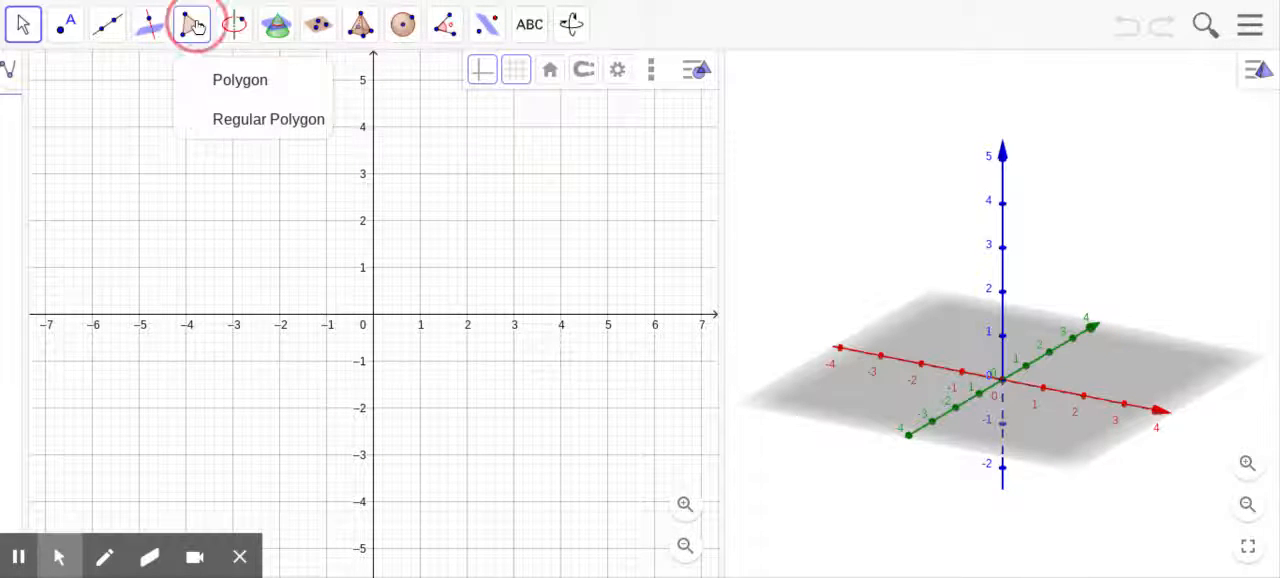
pyautogui.click(190, 80)
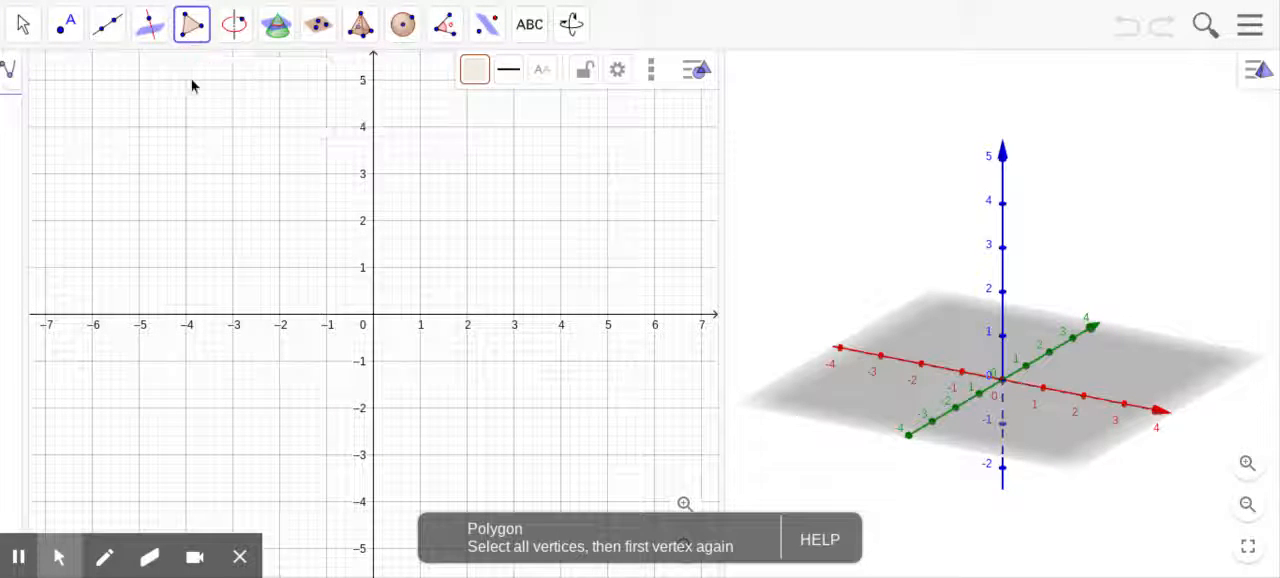
pyautogui.click(373, 221)
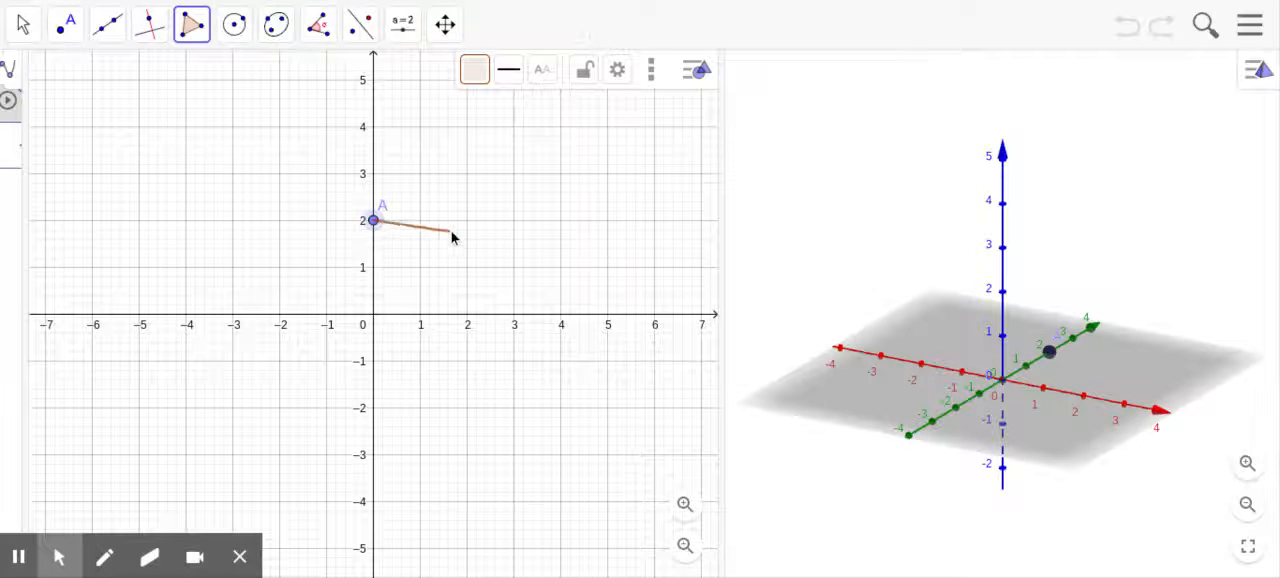
pyautogui.click(514, 221)
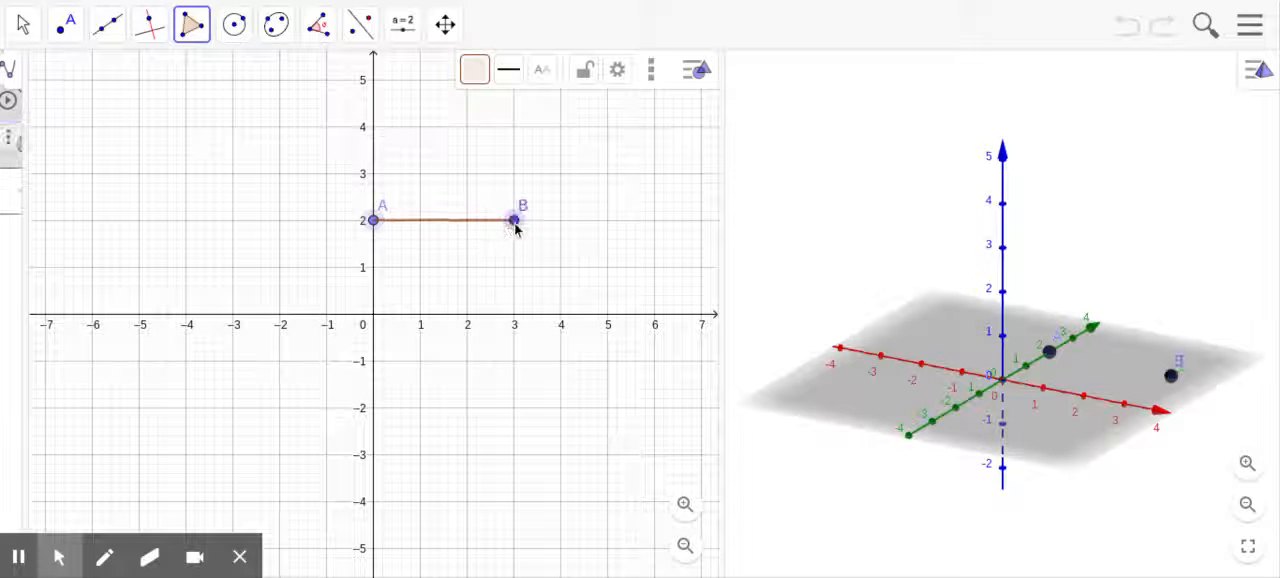
pyautogui.click(514, 314)
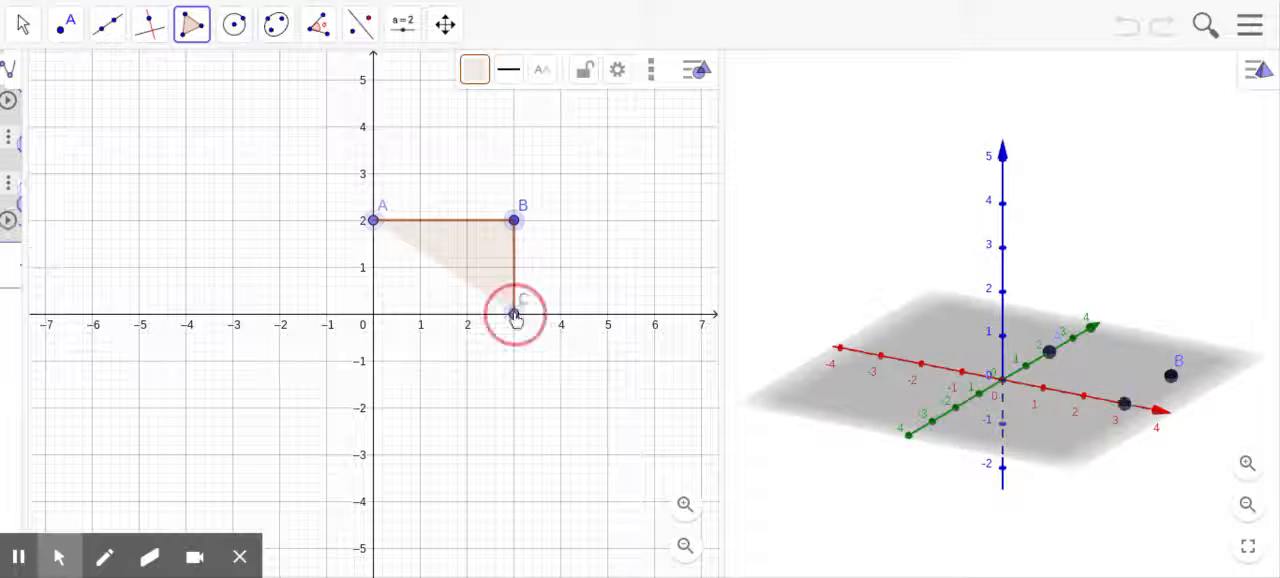
pyautogui.click(373, 314)
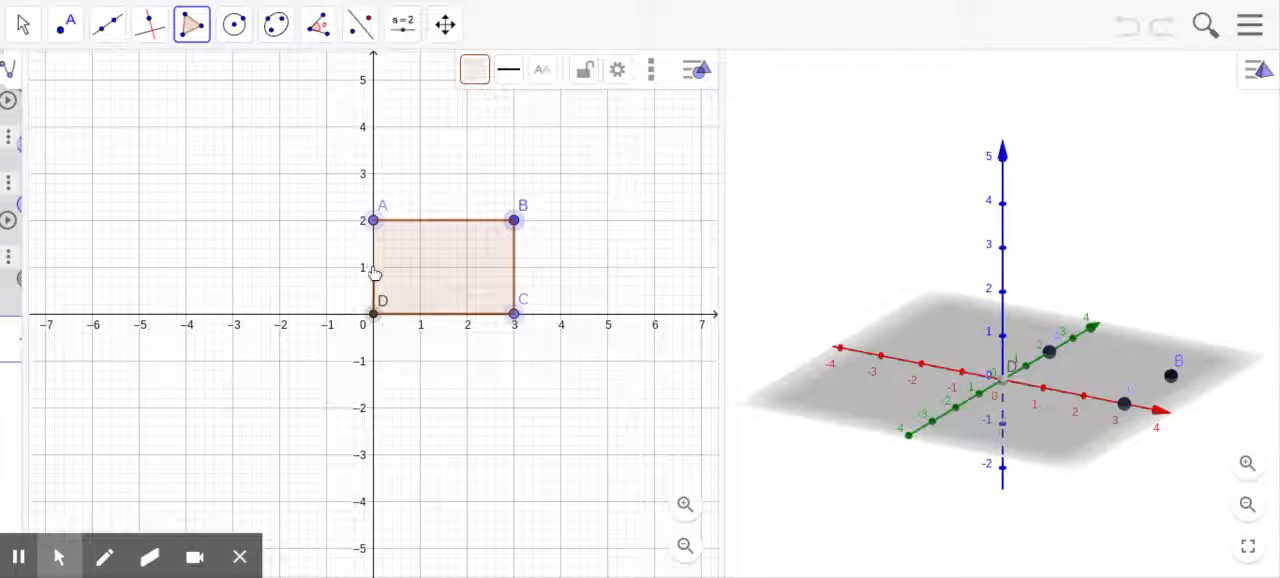
pyautogui.click(374, 221)
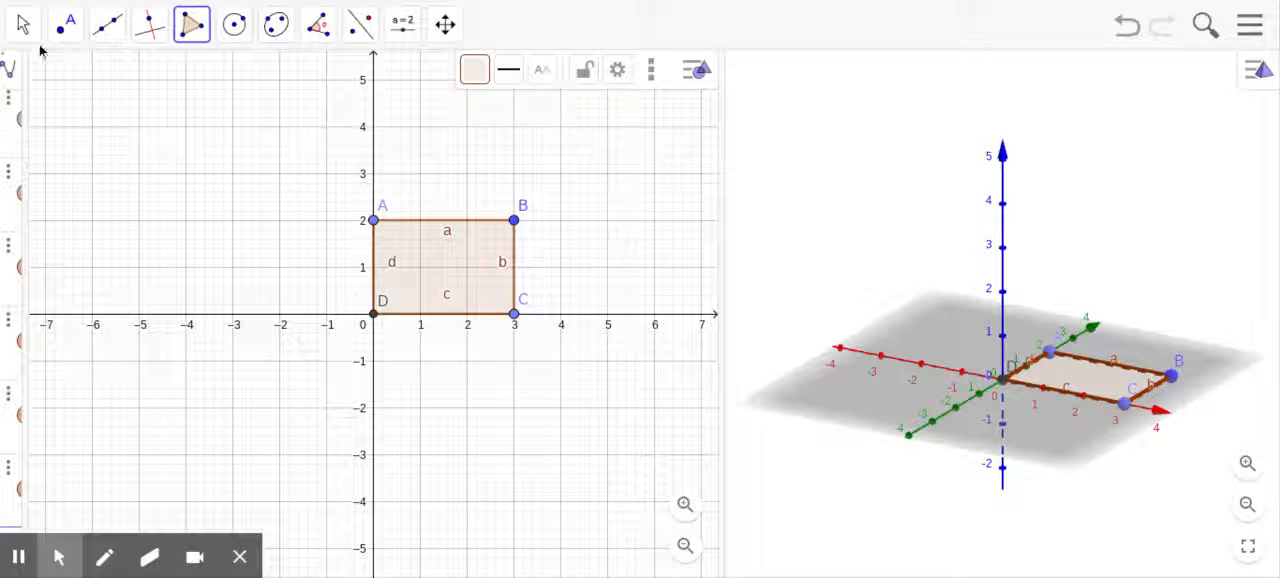
pyautogui.click(23, 35)
pyautogui.click(55, 78)
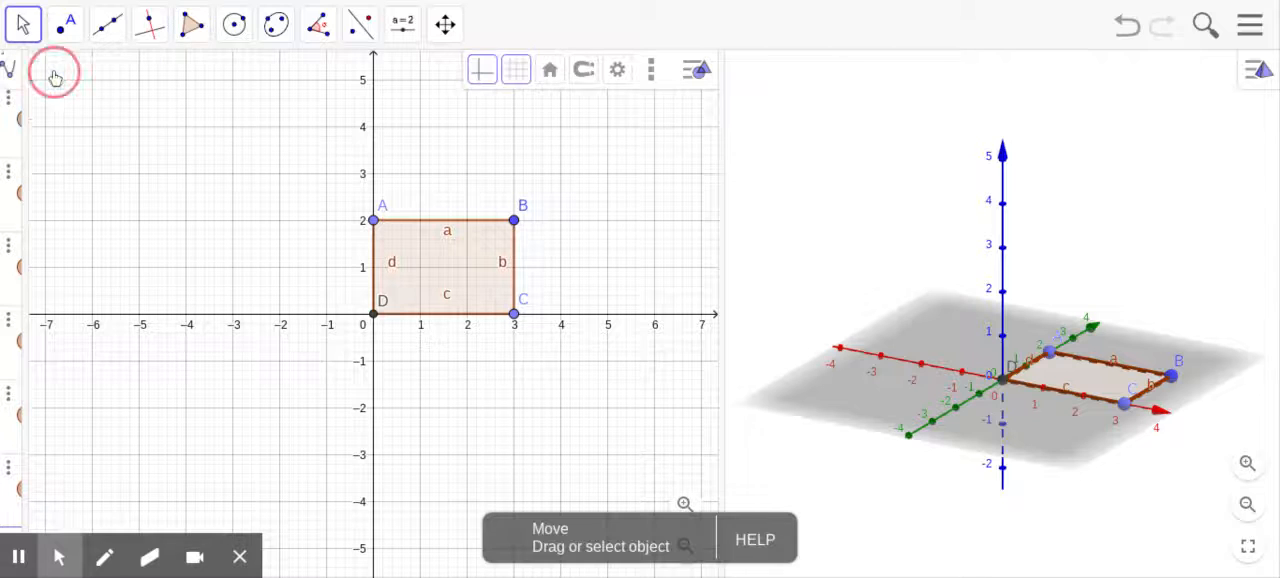
# Step: Extrude the rectangle into a prism with an altitude of 2 in the 3D view
pyautogui.click(934, 336)
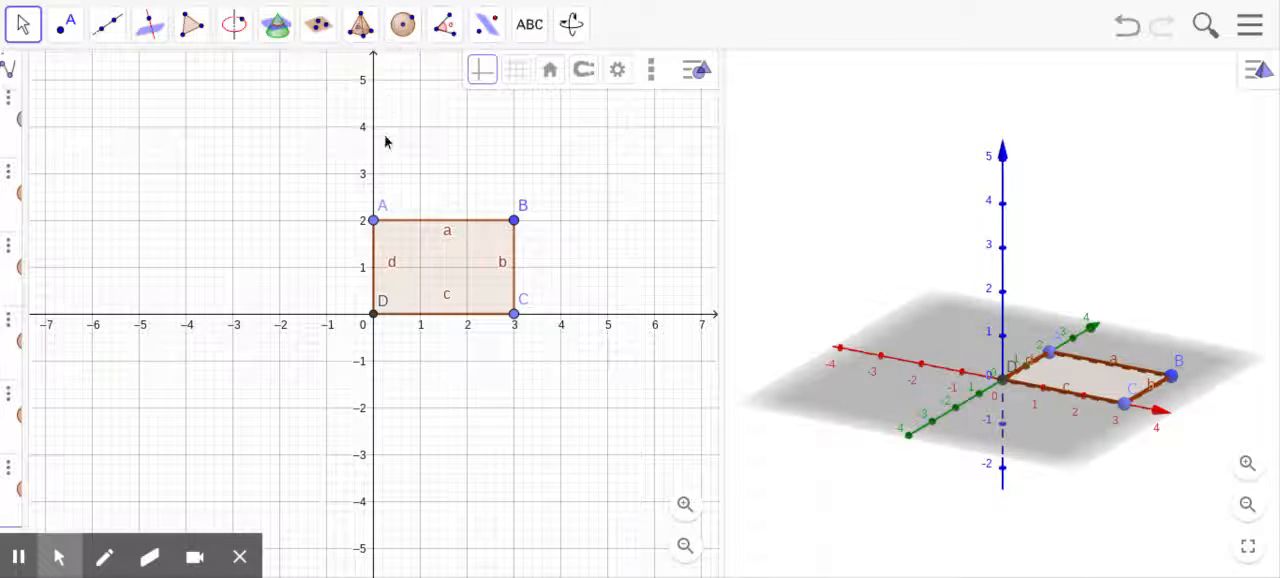
pyautogui.click(361, 24)
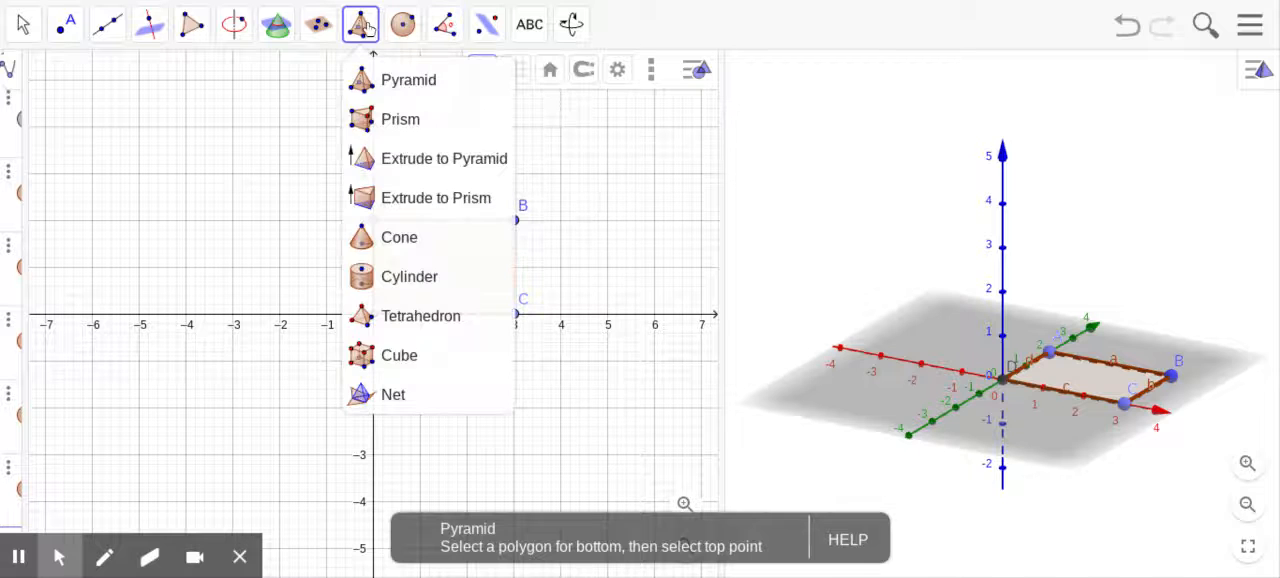
pyautogui.click(390, 200)
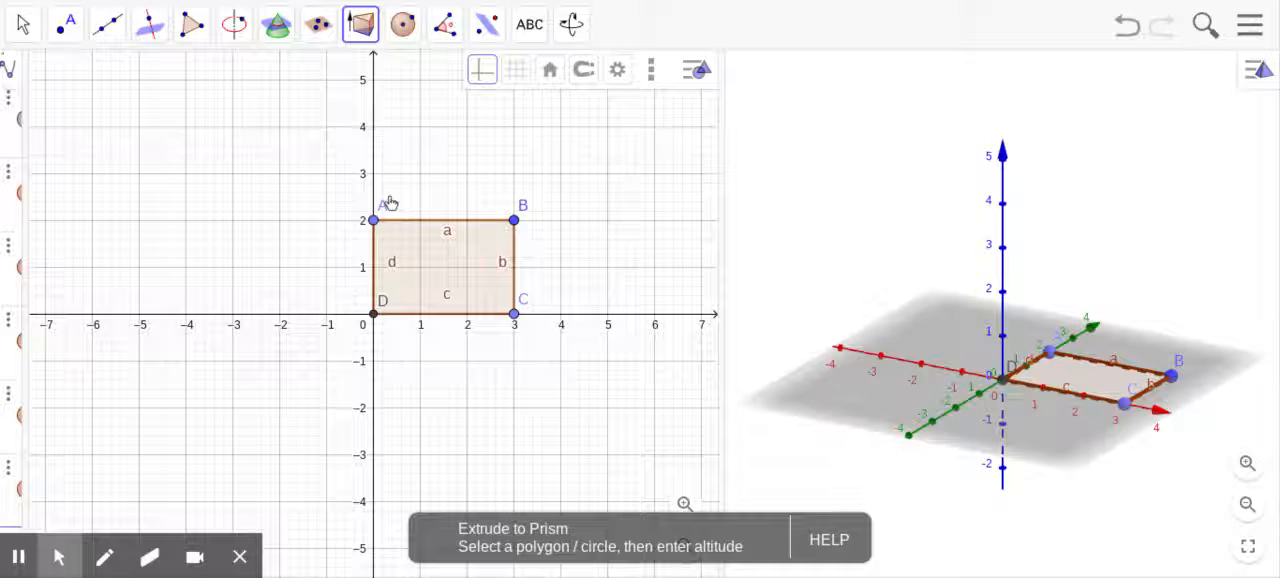
pyautogui.click(1085, 385)
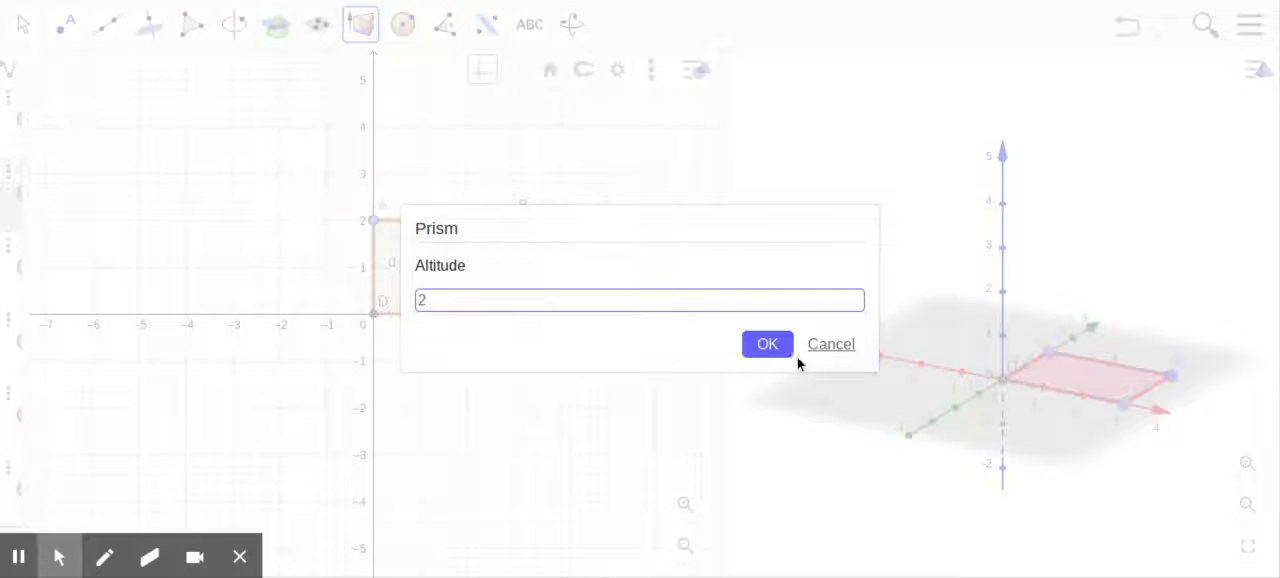
pyautogui.click(770, 346)
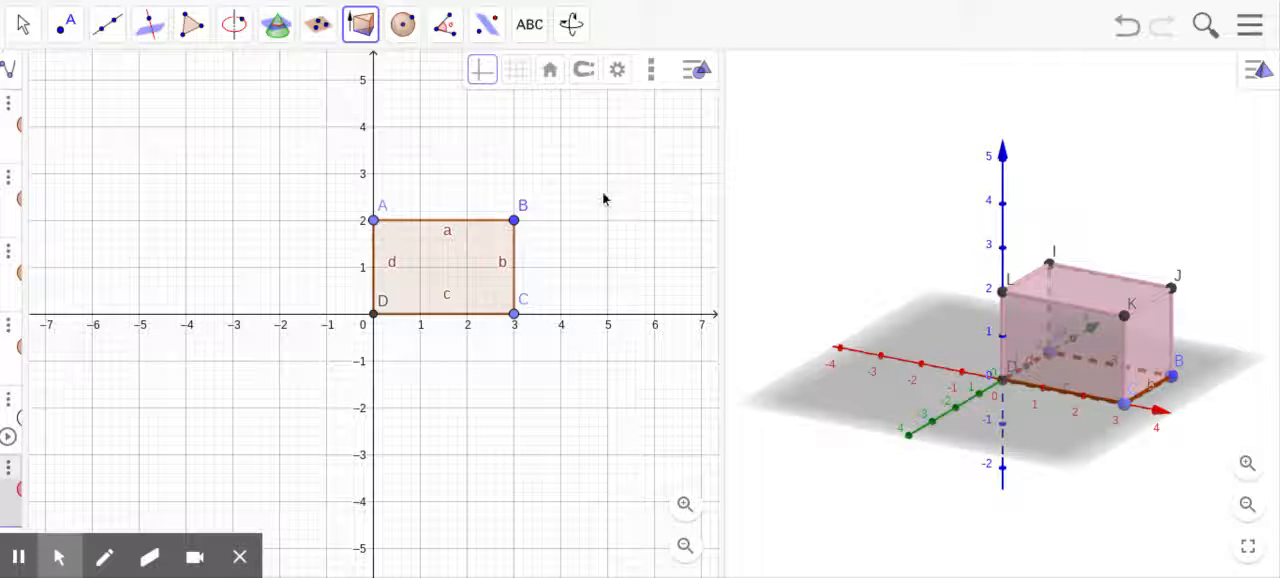
# Step: Create the net of the rectangular prism with the Net tool
pyautogui.click(367, 25)
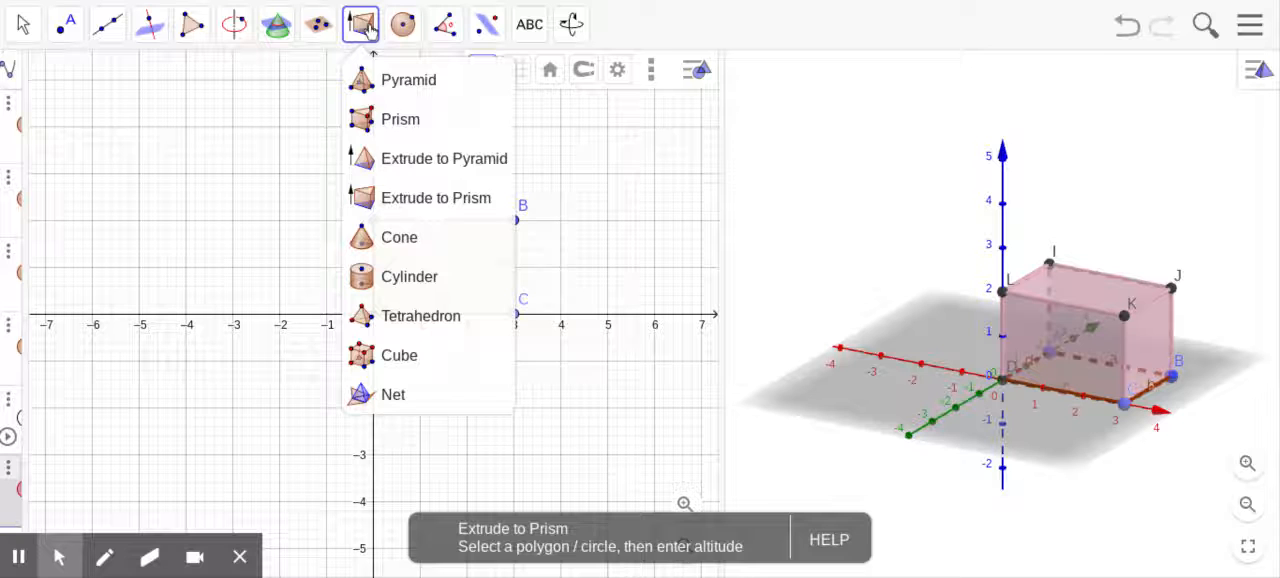
pyautogui.click(396, 398)
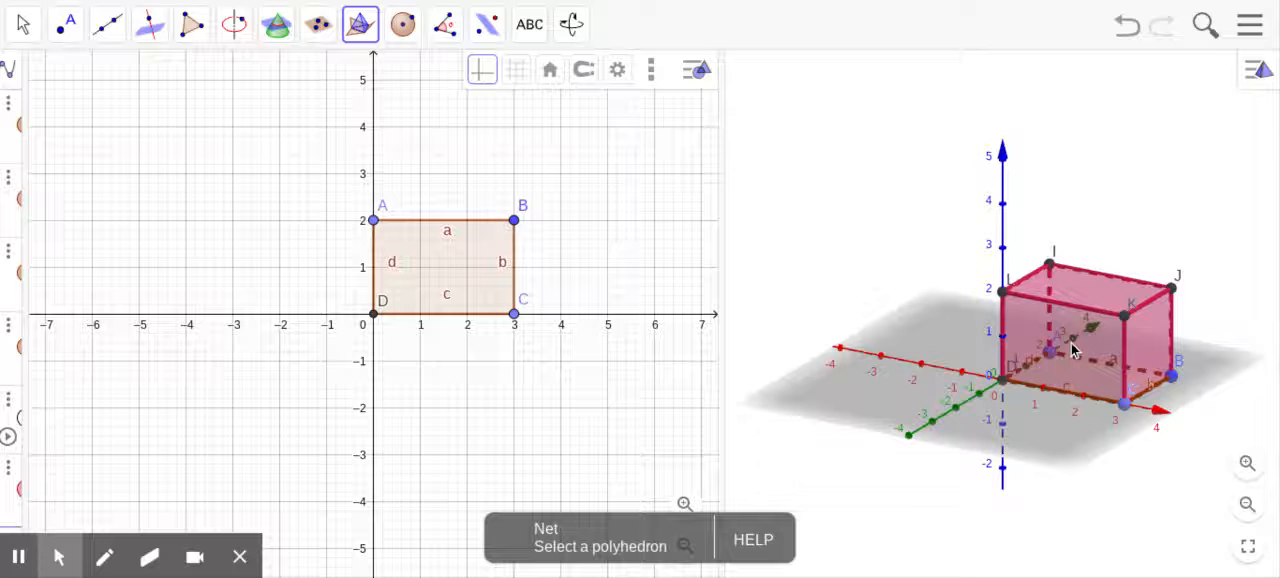
pyautogui.click(1073, 348)
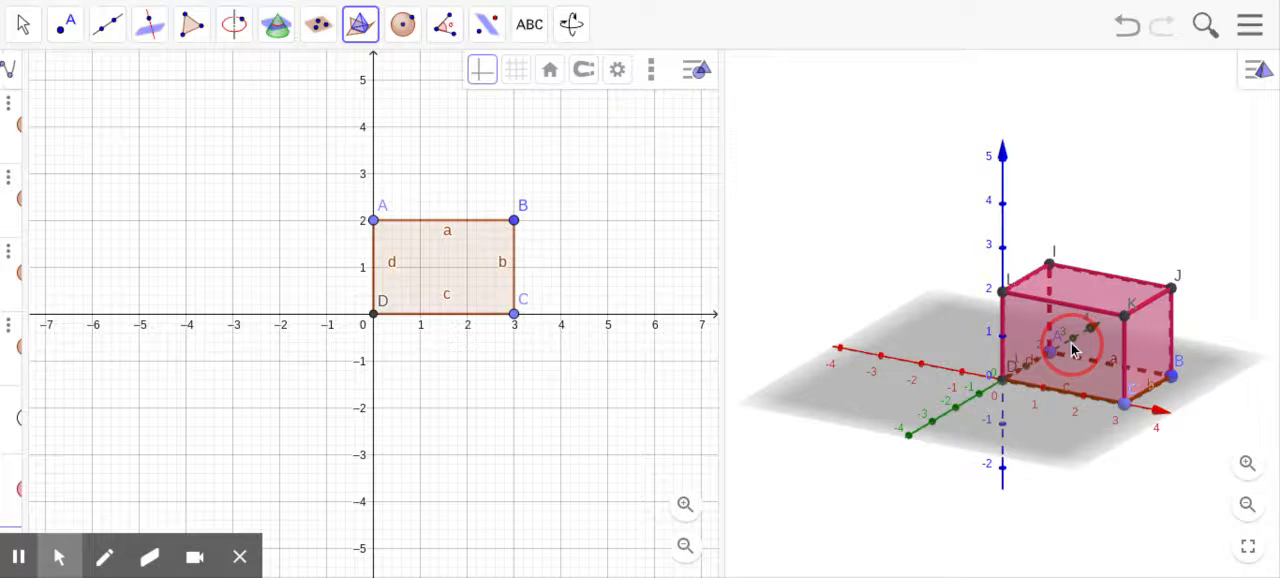
pyautogui.scroll(-3, 537, 272)
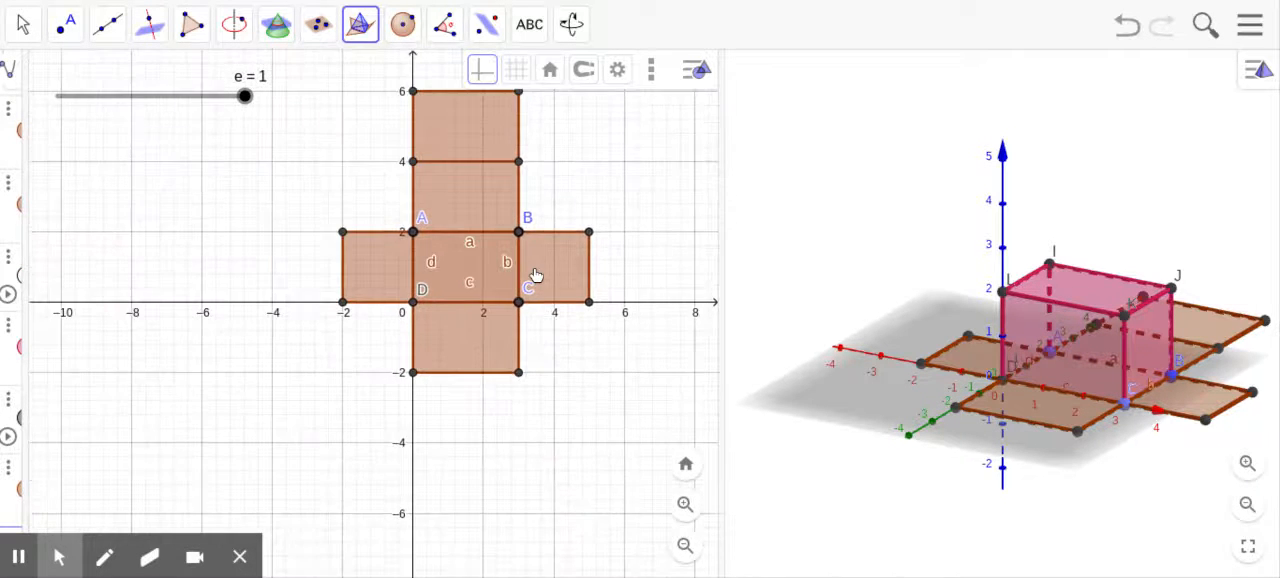
# Step: Examine how the prism's net folds and unfolds in both views using slider e, ending at 1
pyautogui.scroll(3, 850, 378)
pyautogui.scroll(1, 655, 337)
pyautogui.scroll(2, 1092, 400)
pyautogui.scroll(1, 915, 308)
pyautogui.scroll(-3, 913, 313)
pyautogui.click(1163, 182)
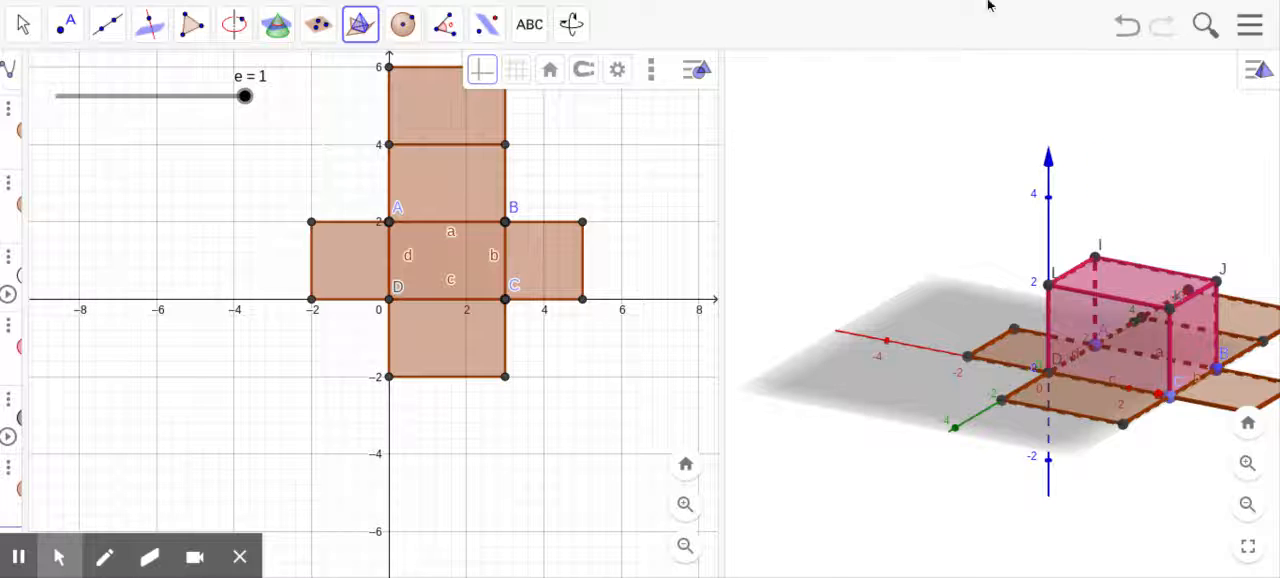
pyautogui.click(22, 23)
pyautogui.moveTo(1180, 148); pyautogui.dragTo(1136, 155)
pyautogui.scroll(1, 445, 351)
pyautogui.scroll(-2, 445, 351)
pyautogui.moveTo(300, 206); pyautogui.dragTo(315, 250)
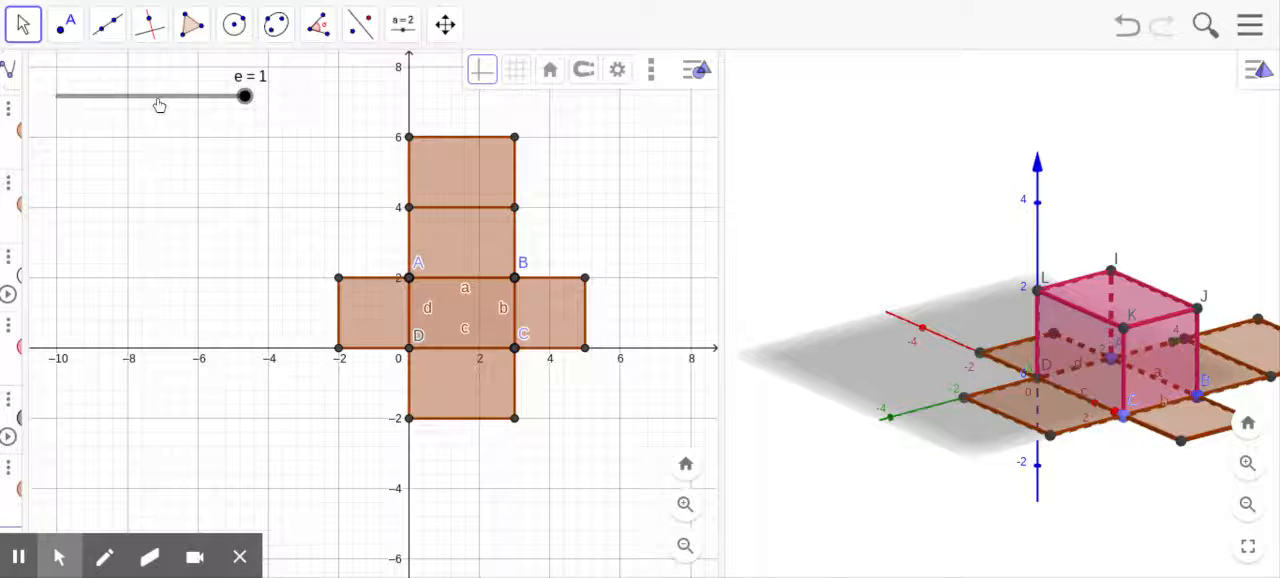
pyautogui.moveTo(247, 104); pyautogui.dragTo(265, 84)
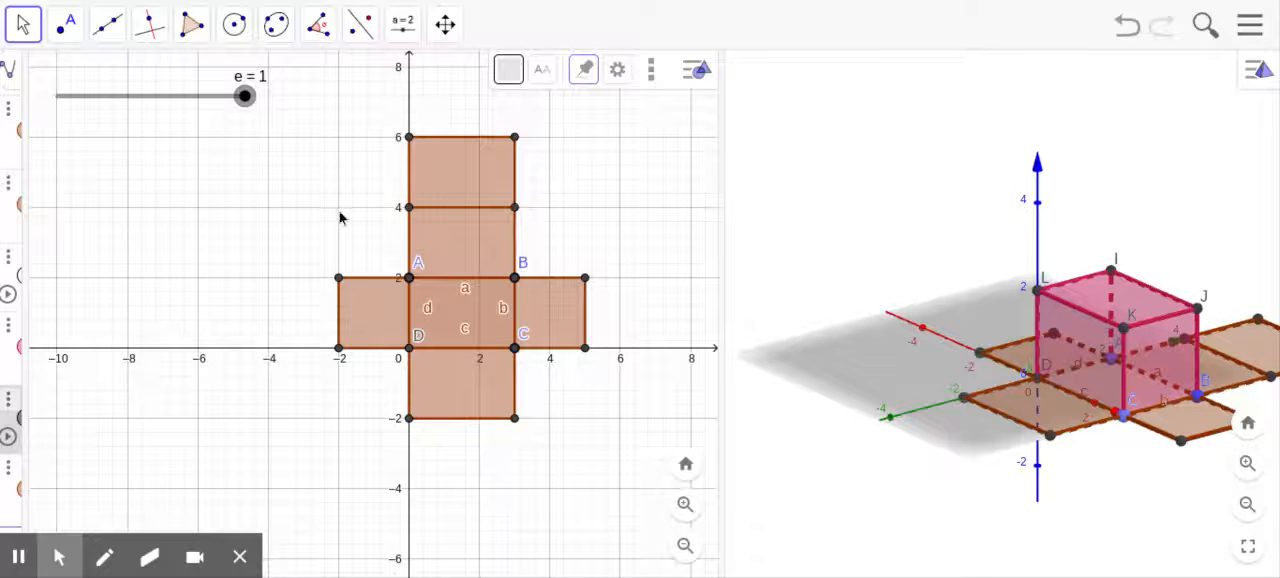
pyautogui.moveTo(247, 104)
pyautogui.mouseDown()
pyautogui.moveTo(50, 111)
pyautogui.moveTo(84, 96)
pyautogui.moveTo(262, 90)
pyautogui.moveTo(57, 94)
pyautogui.moveTo(252, 96)
pyautogui.mouseUp()
# Step: Delete the prism with its net, and the base rectangle
pyautogui.click(1105, 341)
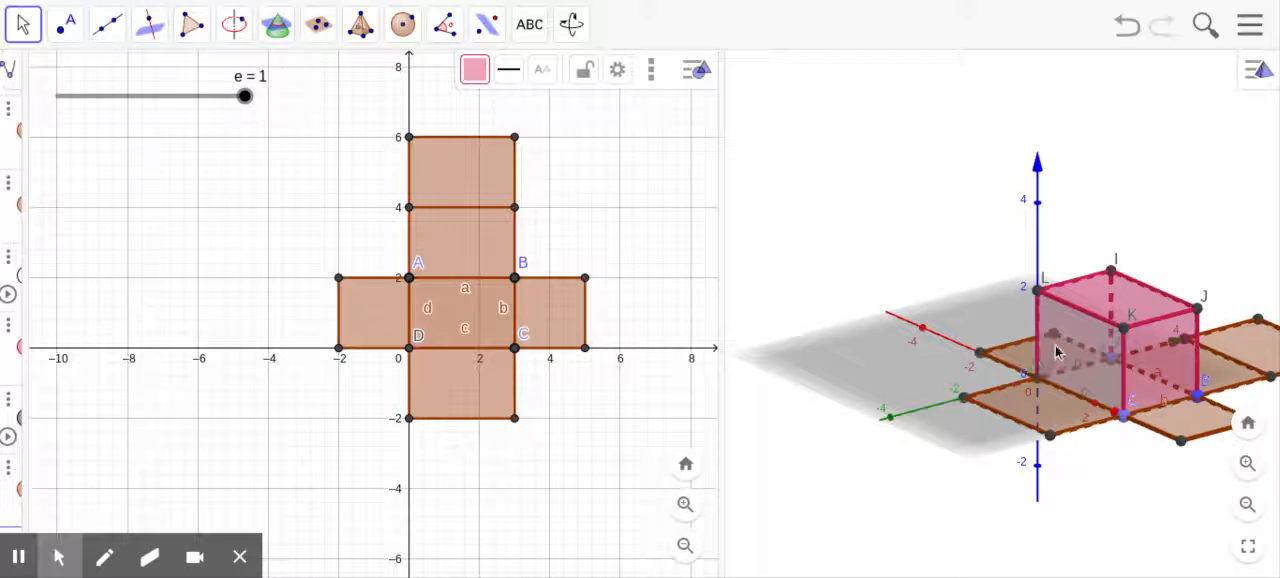
pyautogui.press('Delete')
pyautogui.click(1145, 394)
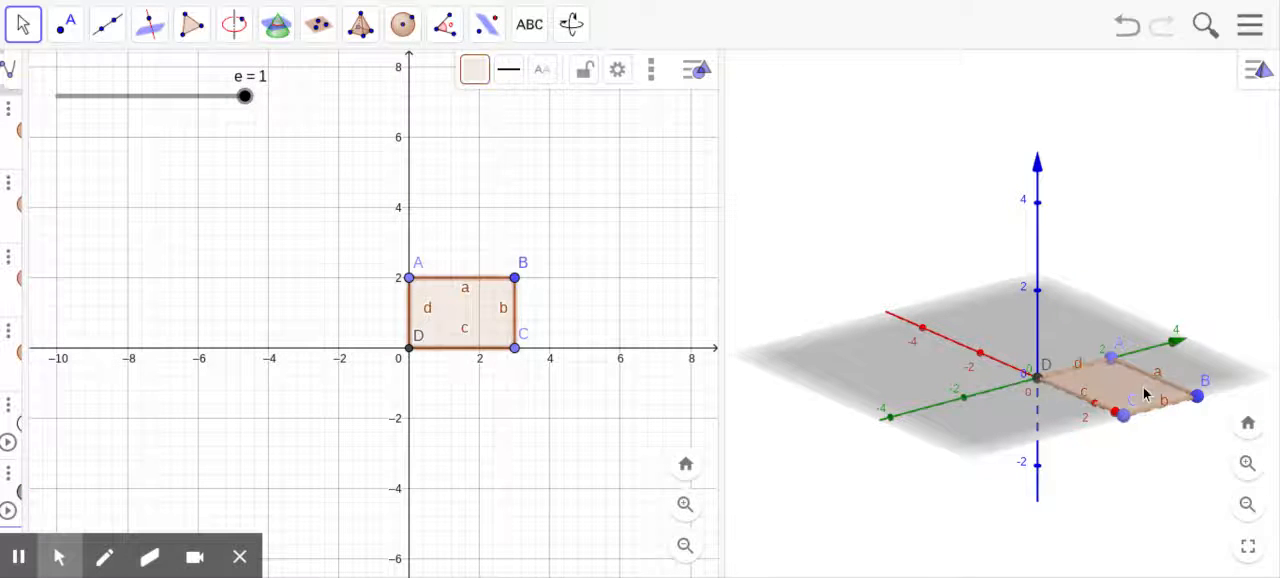
pyautogui.press('Delete')
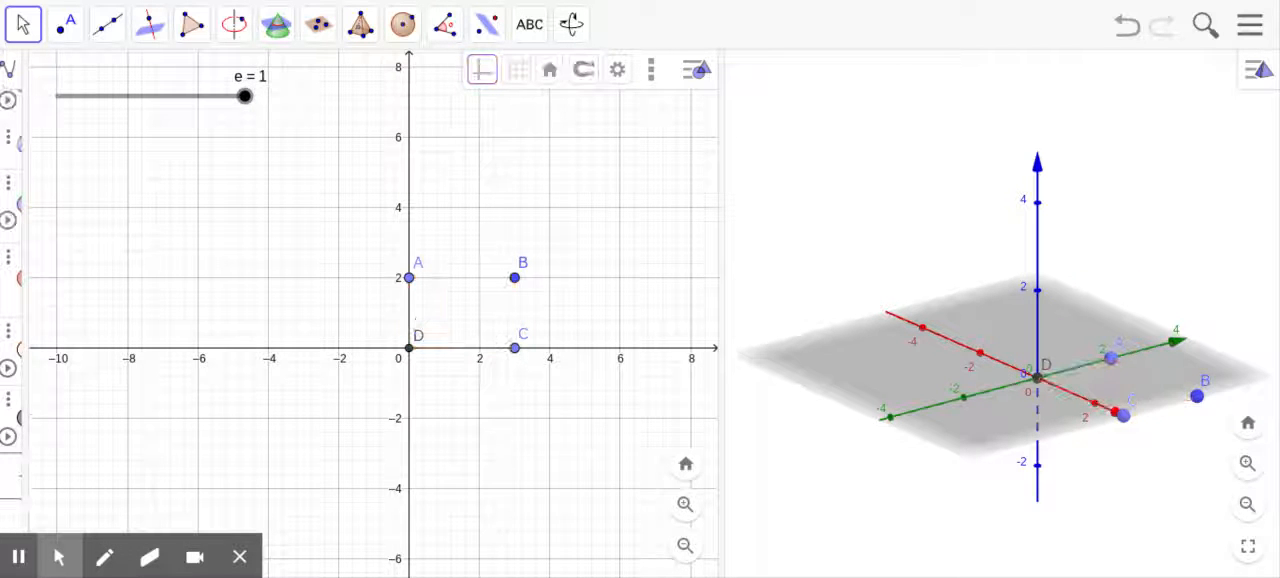
# Step: Delete the leftover points A, B, C and D, and the slider e
pyautogui.click(516, 280)
pyautogui.press('Delete')
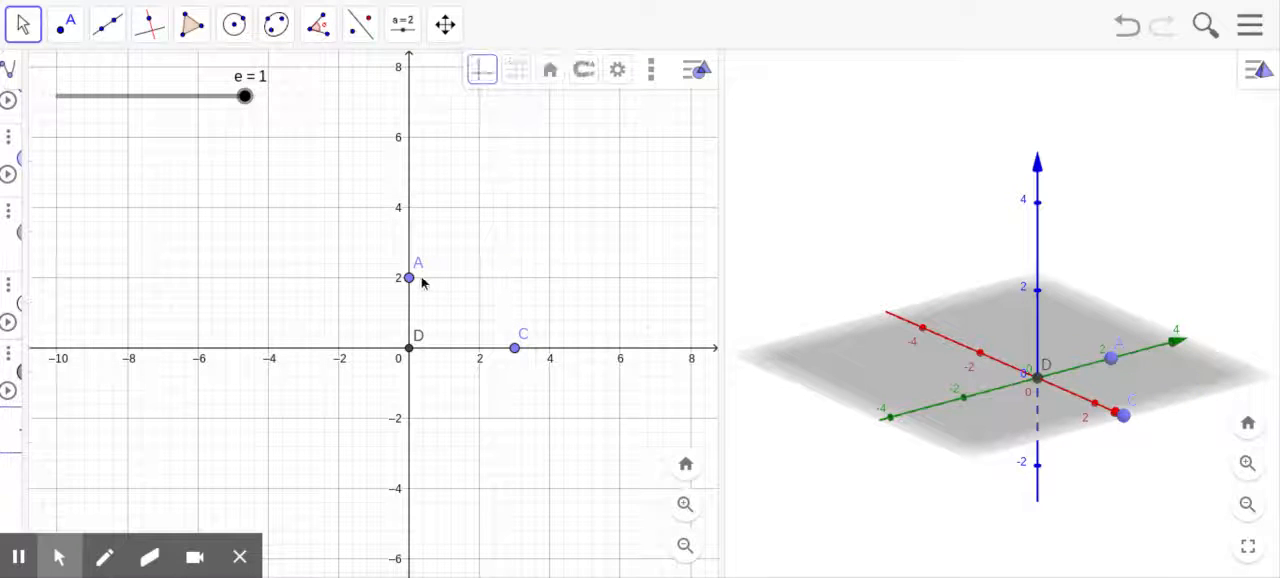
pyautogui.click(409, 277)
pyautogui.press('Delete')
pyautogui.click(409, 349)
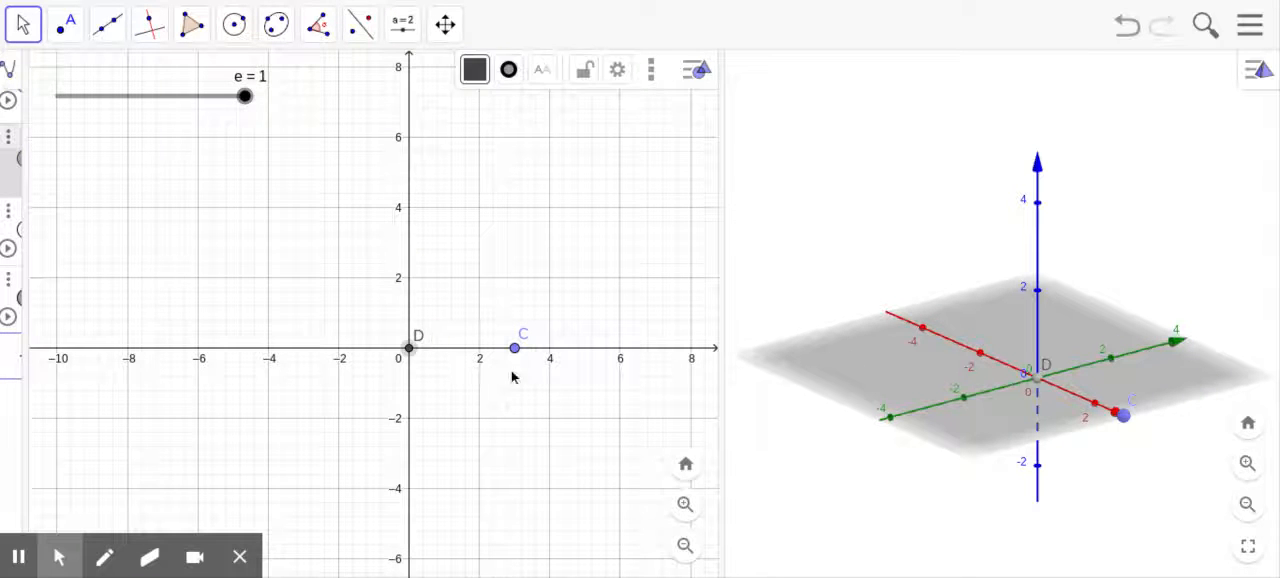
pyautogui.press('Delete')
pyautogui.click(514, 348)
pyautogui.press('Delete')
pyautogui.click(190, 97)
pyautogui.press('Delete')
# Step: Draw a square polygon in the 2D graph with vertices at (0, 4), (4, 4), (4, 0) and the origin
pyautogui.click(191, 26)
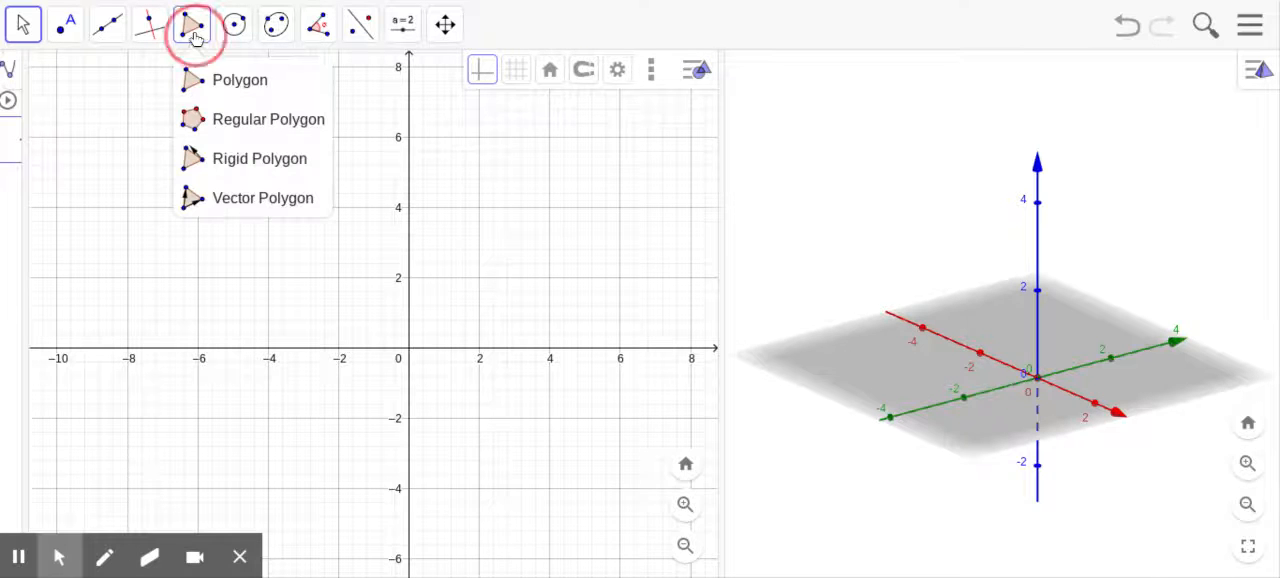
pyautogui.click(229, 88)
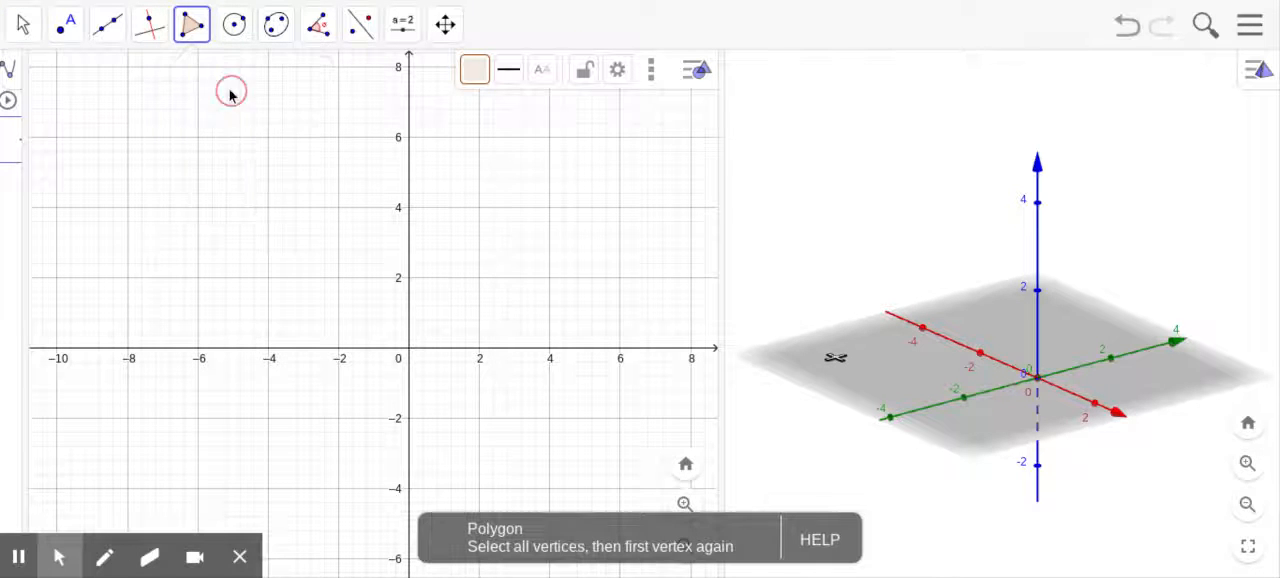
pyautogui.click(410, 208)
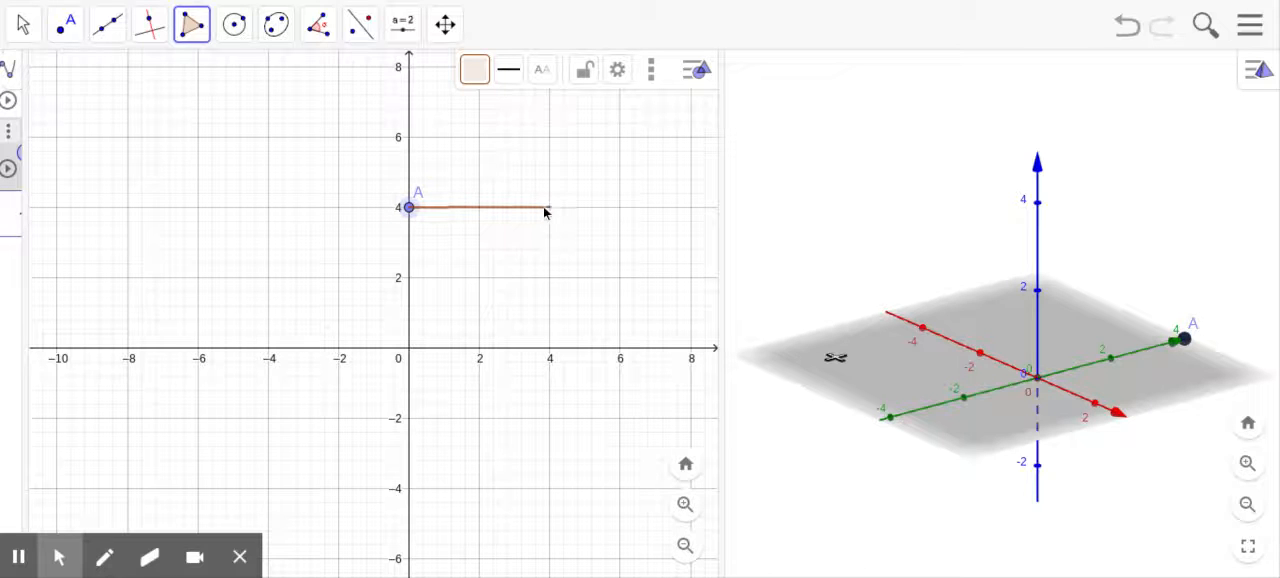
pyautogui.click(549, 207)
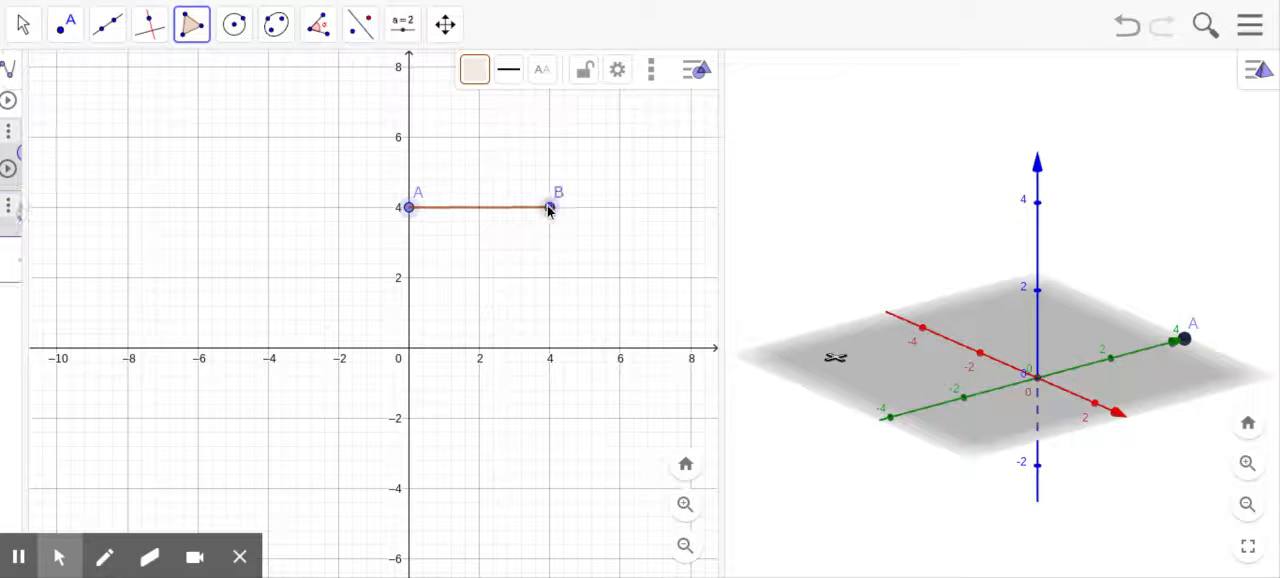
pyautogui.click(550, 349)
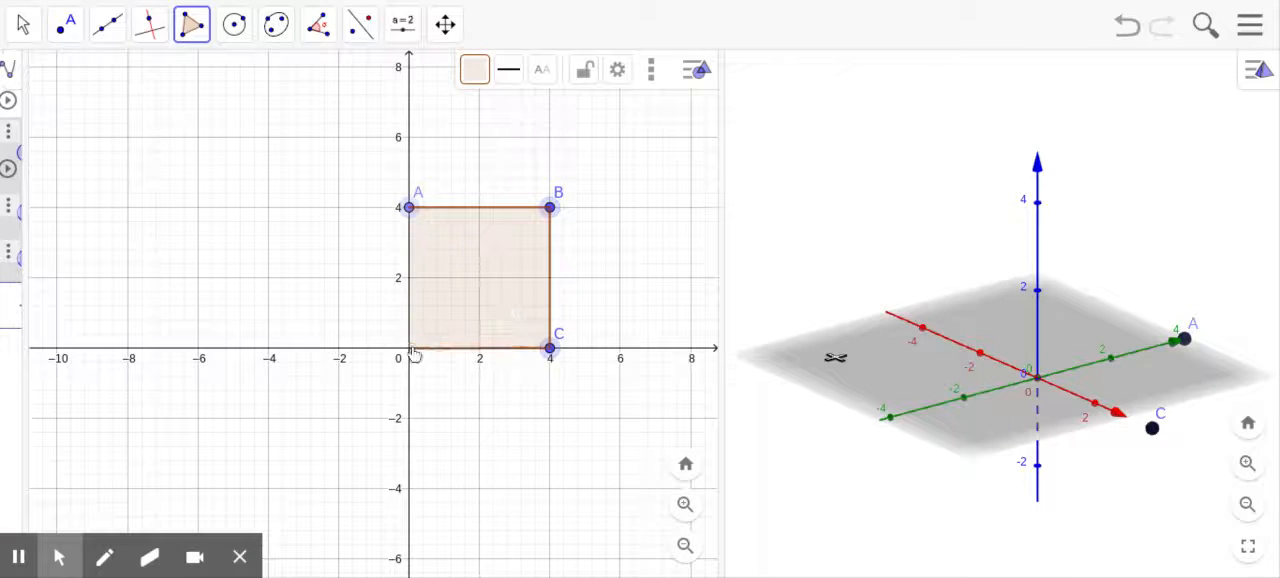
pyautogui.click(409, 348)
pyautogui.click(409, 207)
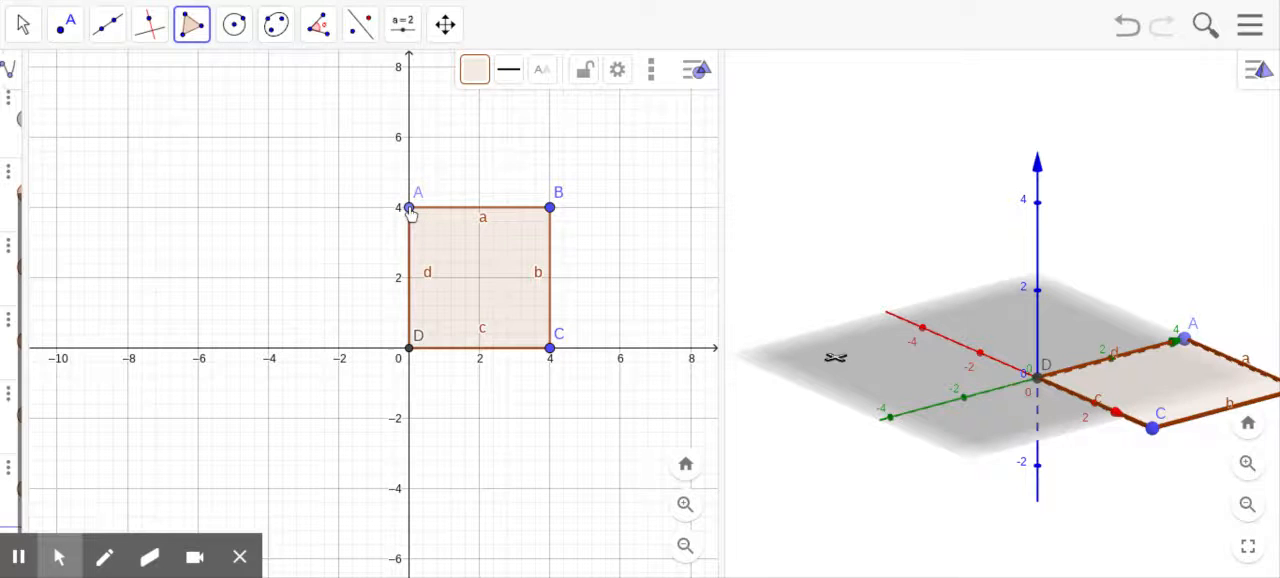
# Step: Extrude the square base to a pyramid in the 3D view with Extrude to Pyramid, entering its altitude
pyautogui.scroll(-2, 425, 234)
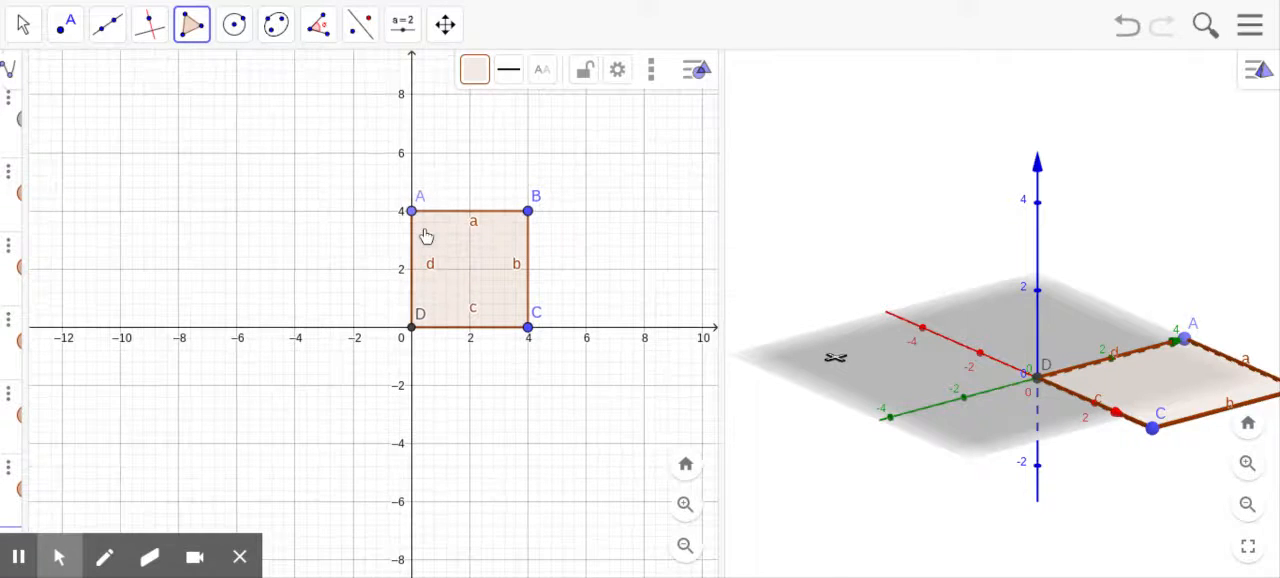
pyautogui.scroll(-1, 425, 234)
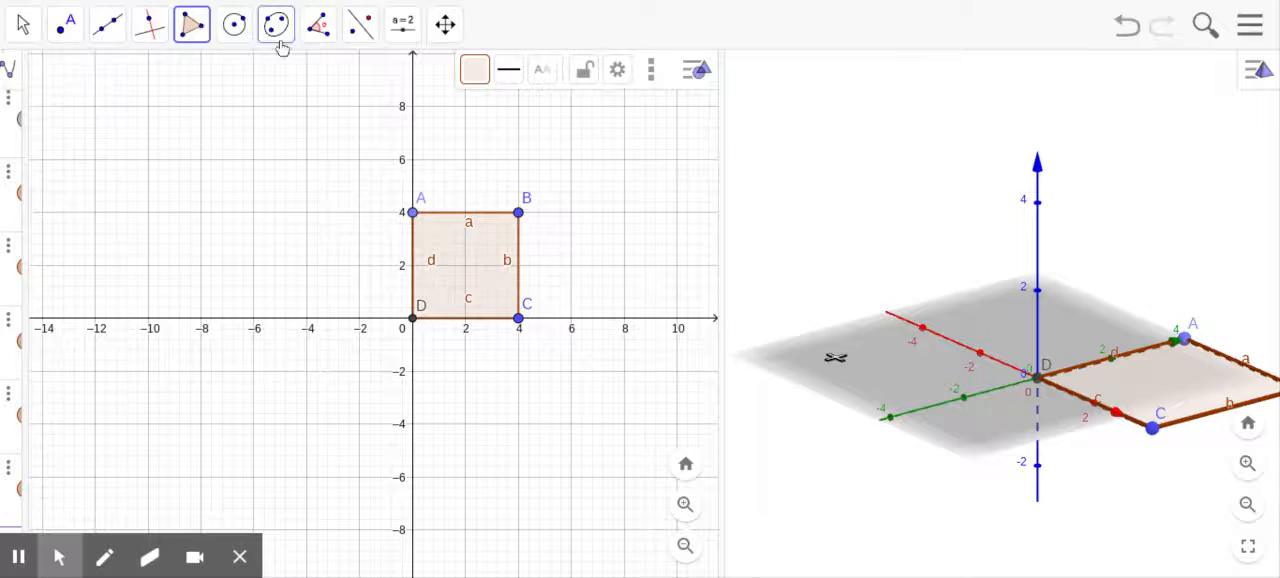
pyautogui.click(23, 24)
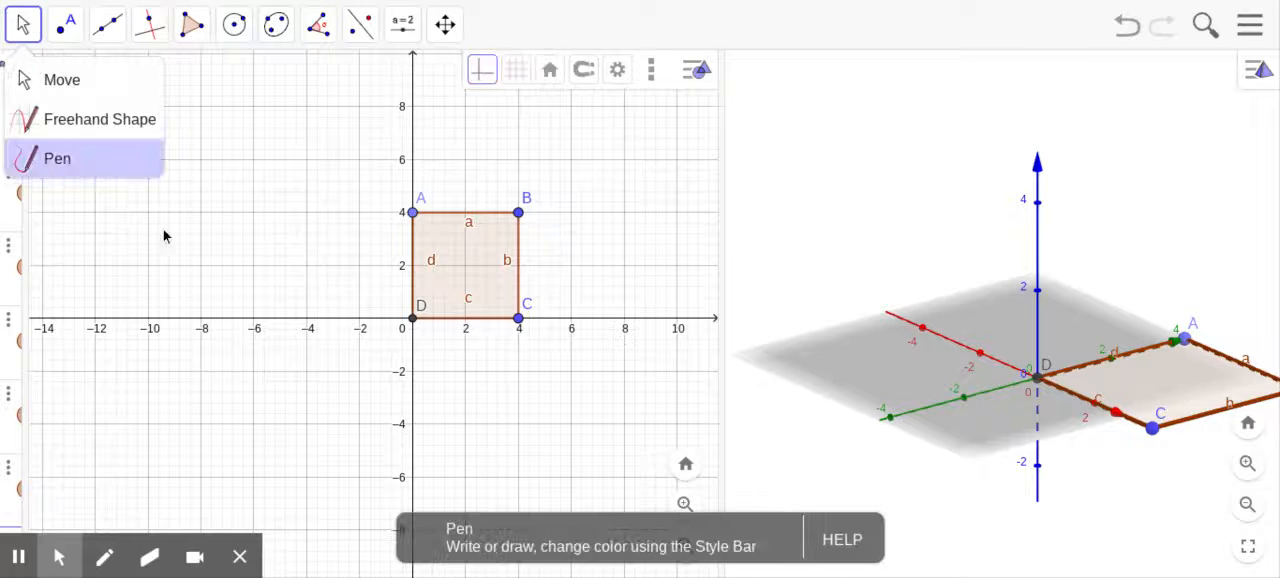
pyautogui.click(895, 358)
pyautogui.click(362, 24)
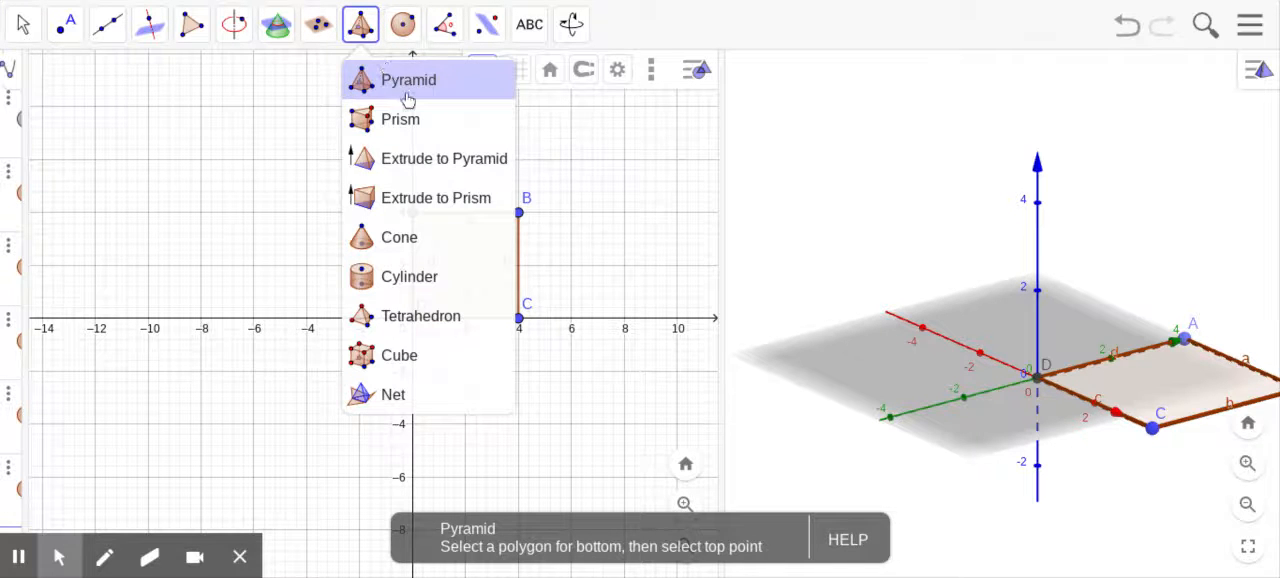
pyautogui.click(425, 163)
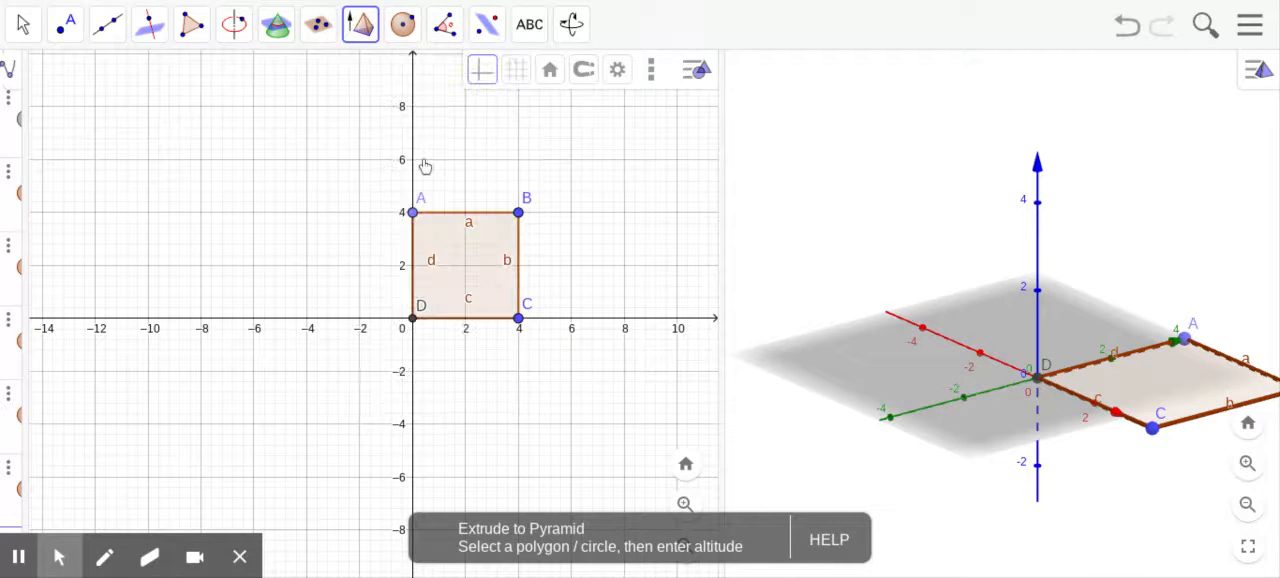
pyautogui.click(1188, 385)
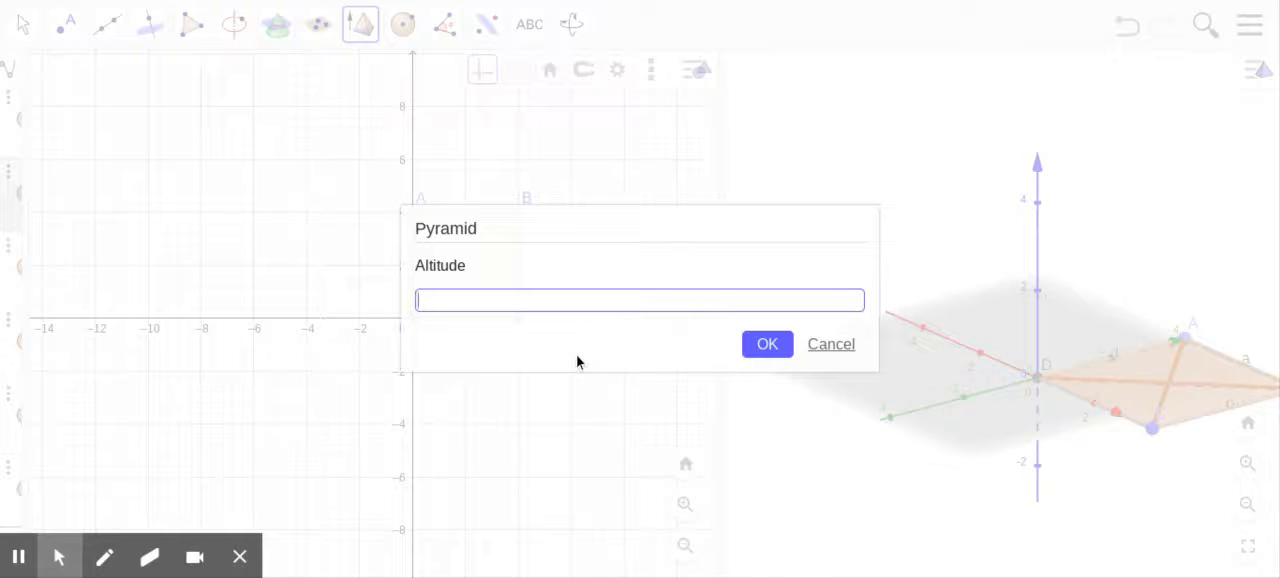
pyautogui.click(766, 346)
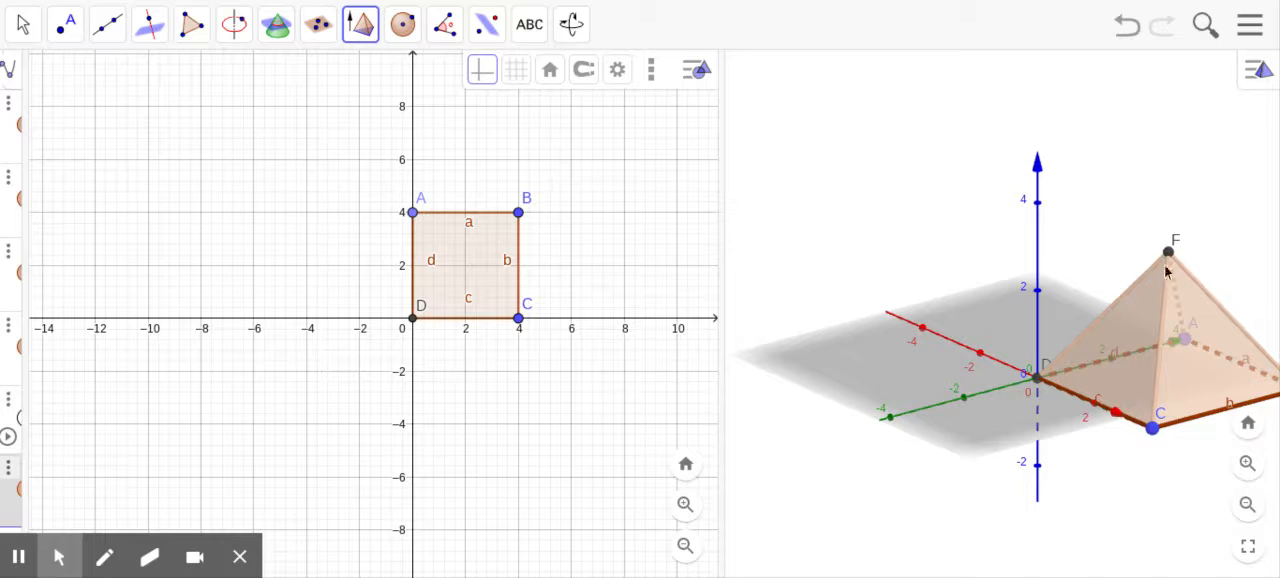
# Step: Create the net of the square pyramid with the Net tool and fold it closed by setting slider e to 0
pyautogui.click(362, 30)
pyautogui.click(398, 398)
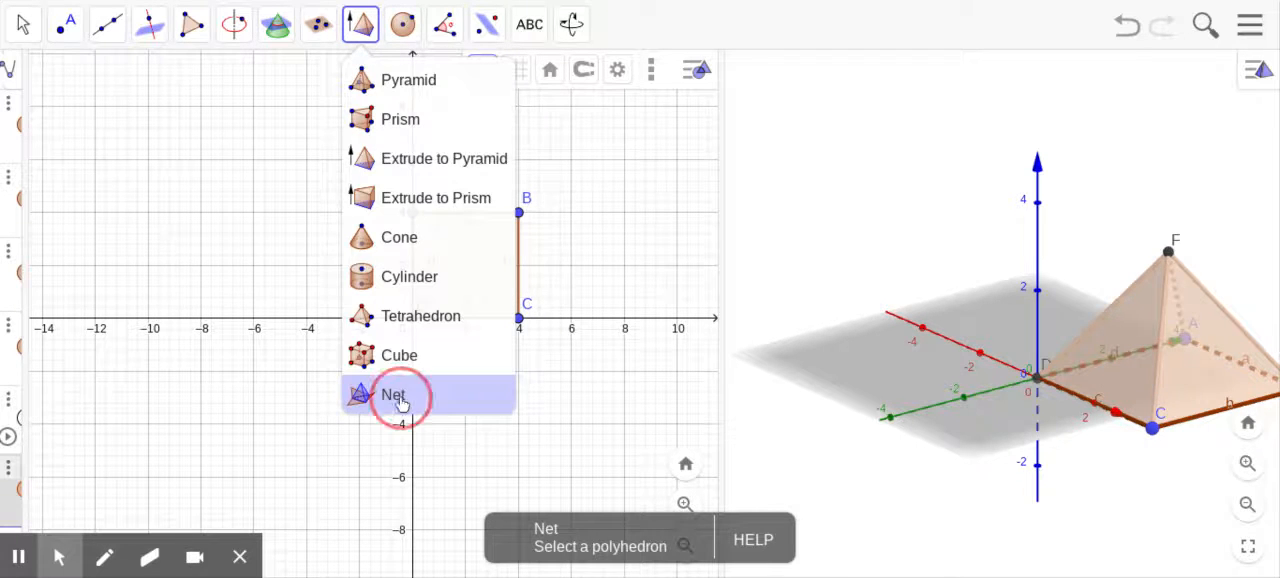
pyautogui.click(1108, 370)
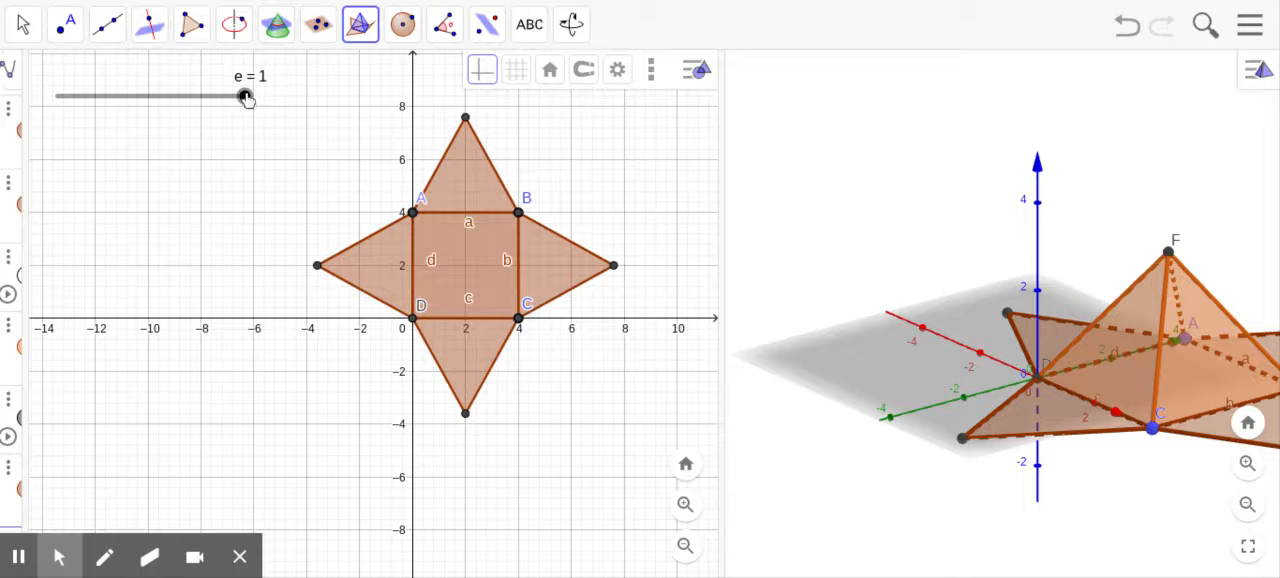
pyautogui.moveTo(248, 100); pyautogui.dragTo(57, 93)
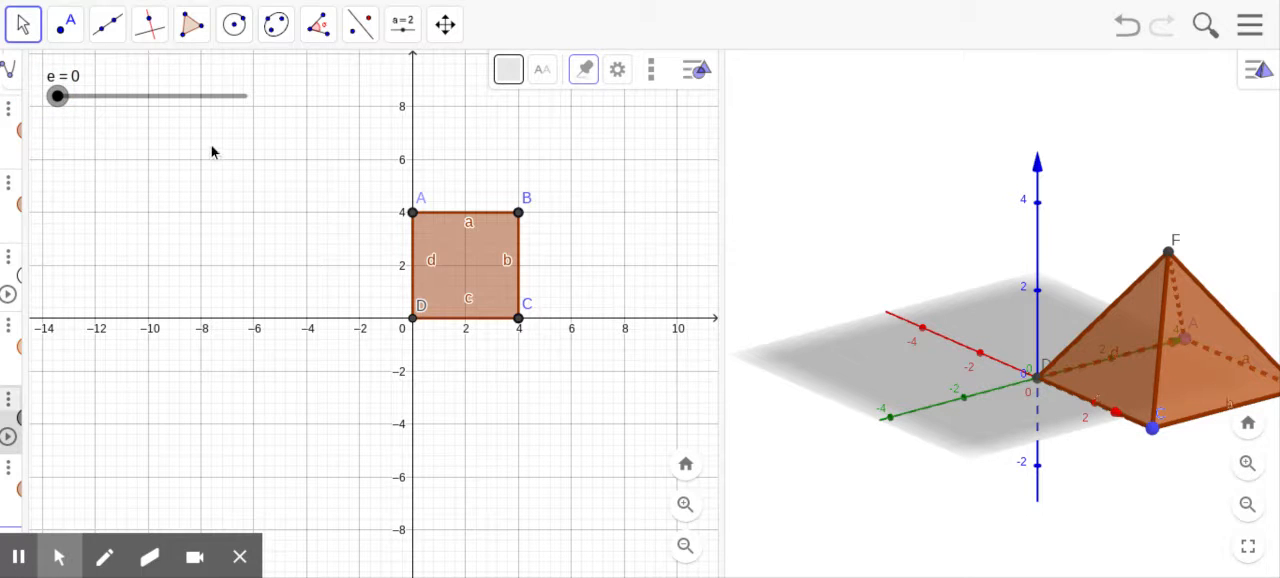